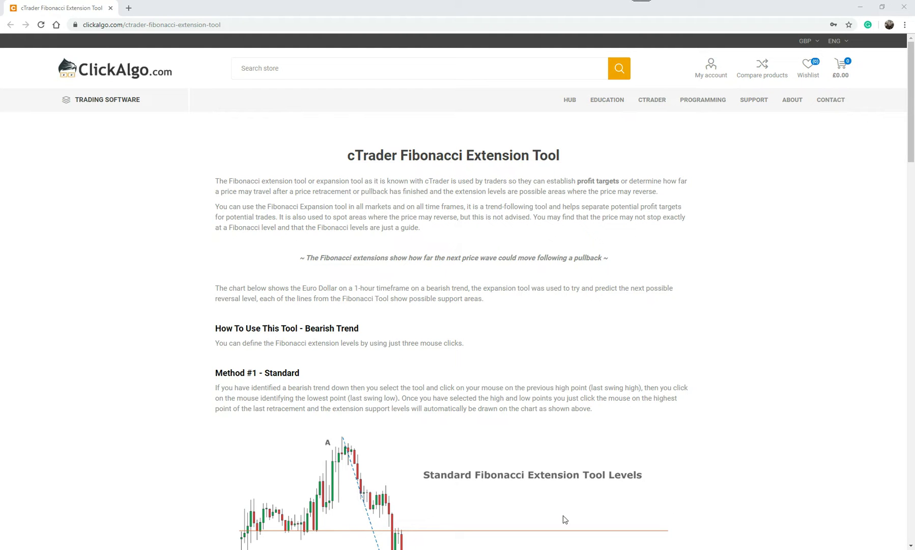
# Switch to cTrader and draw a Fibonacci Expansion on the EURUSD chart from high A to low B to retracement high C
pyautogui.hotkey('alt', 'Tab')
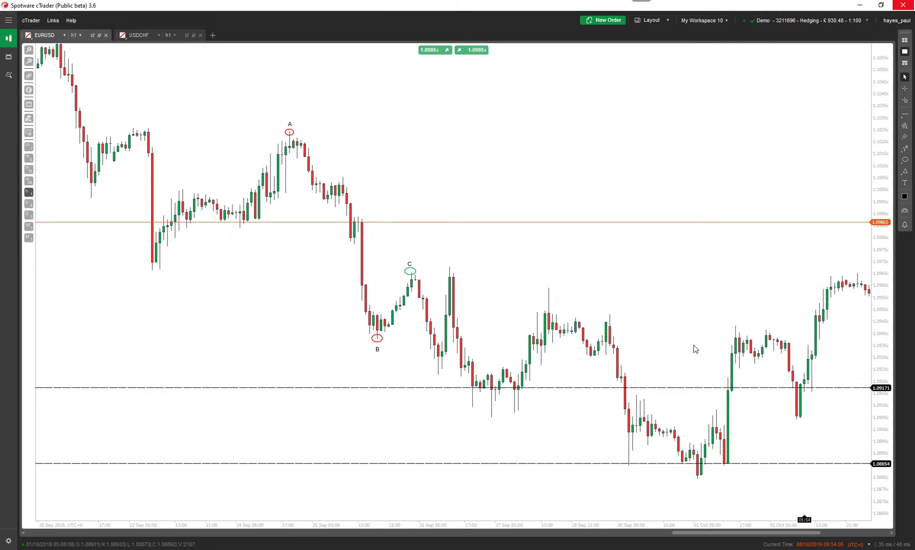
pyautogui.moveTo(676, 288); pyautogui.dragTo(555, 268)
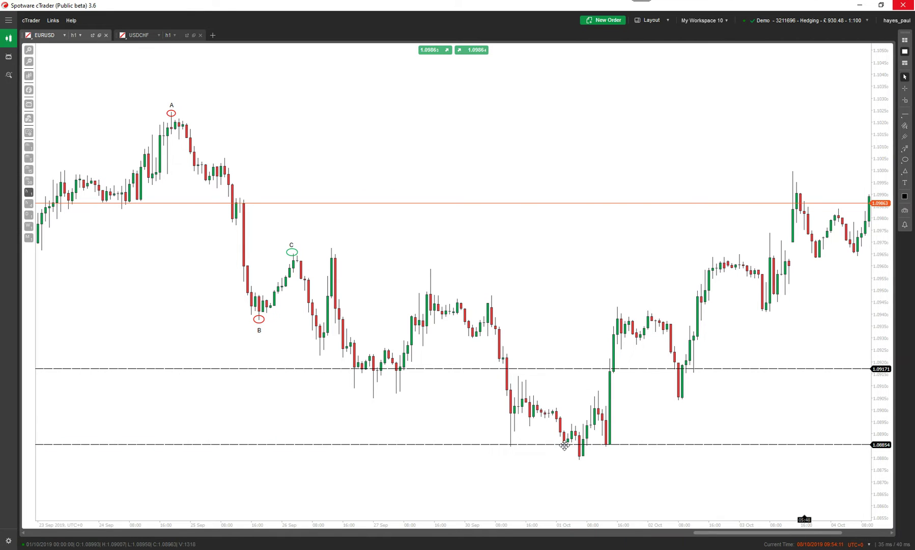
pyautogui.moveTo(551, 268); pyautogui.dragTo(445, 227)
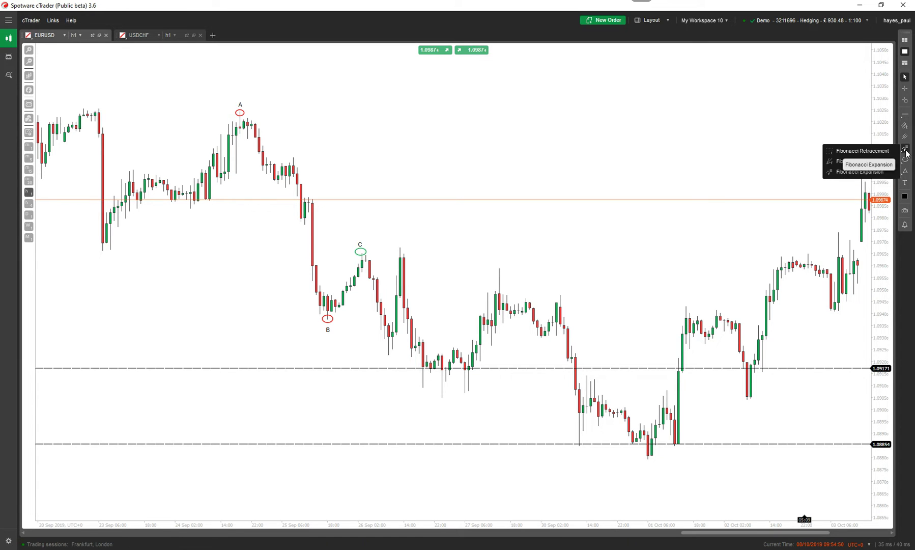
pyautogui.moveTo(905, 149)
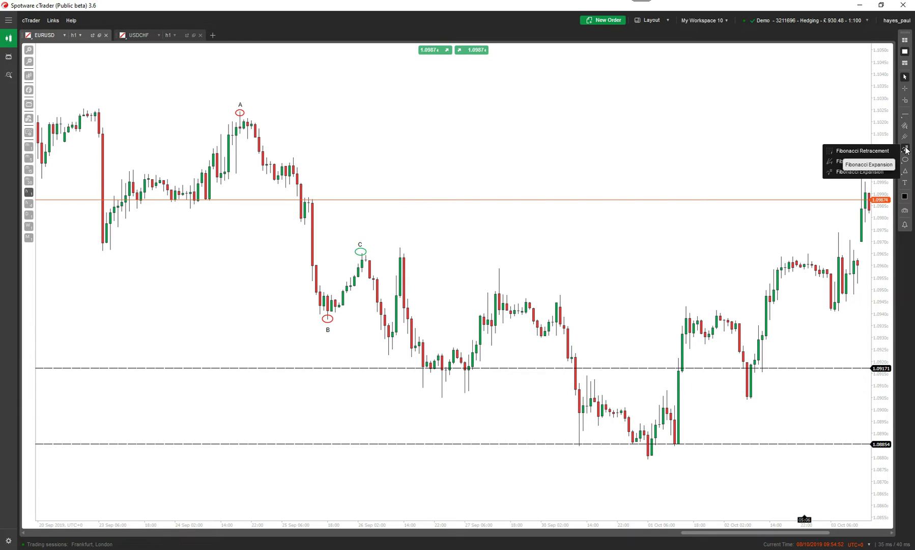
pyautogui.click(872, 173)
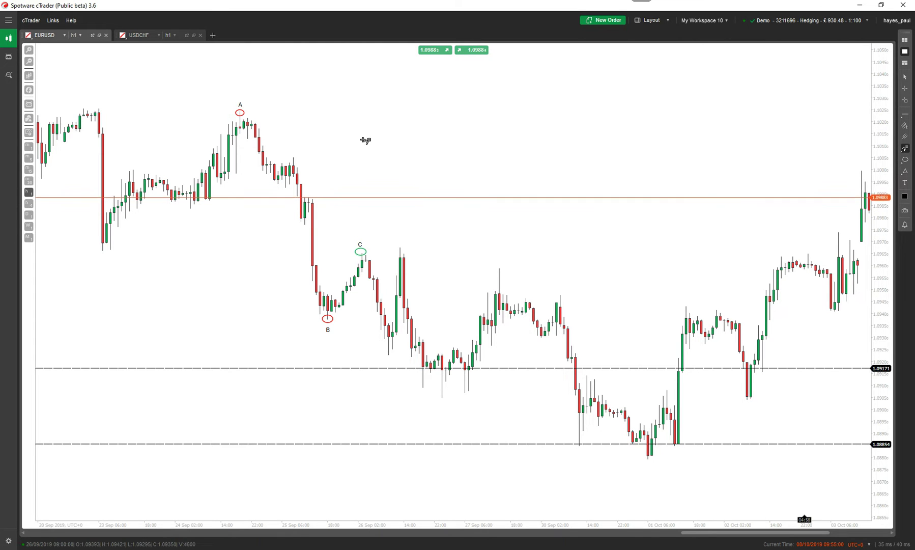
pyautogui.moveTo(241, 112)
pyautogui.mouseDown()
pyautogui.moveTo(315, 300)
pyautogui.moveTo(331, 310)
pyautogui.mouseUp()
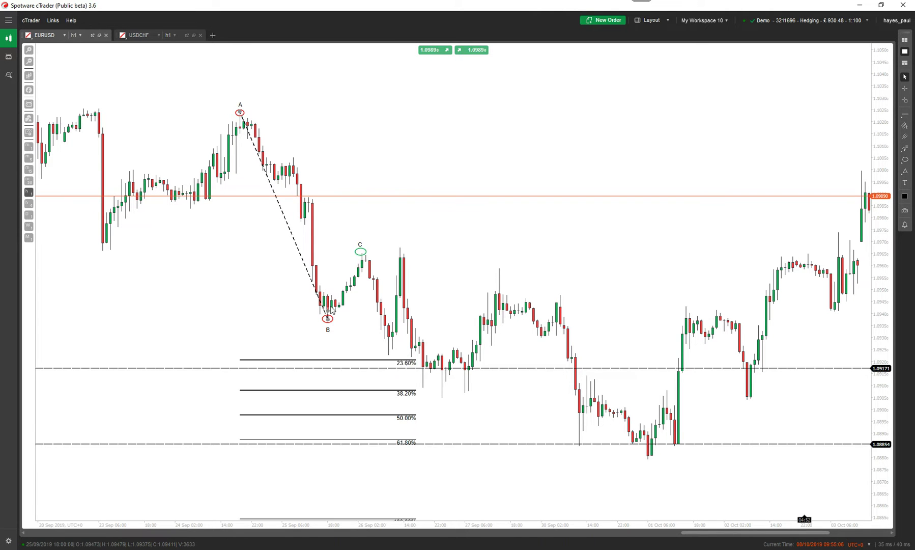
pyautogui.click(362, 253)
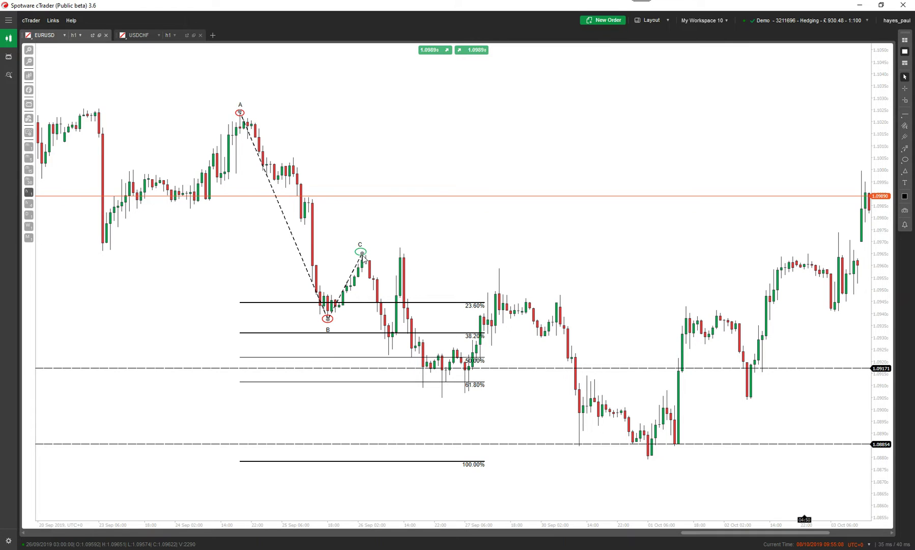
# Move the upper horizontal line down to the expansion's 61.80% level at 1.09116
pyautogui.moveTo(579, 237); pyautogui.dragTo(592, 206)
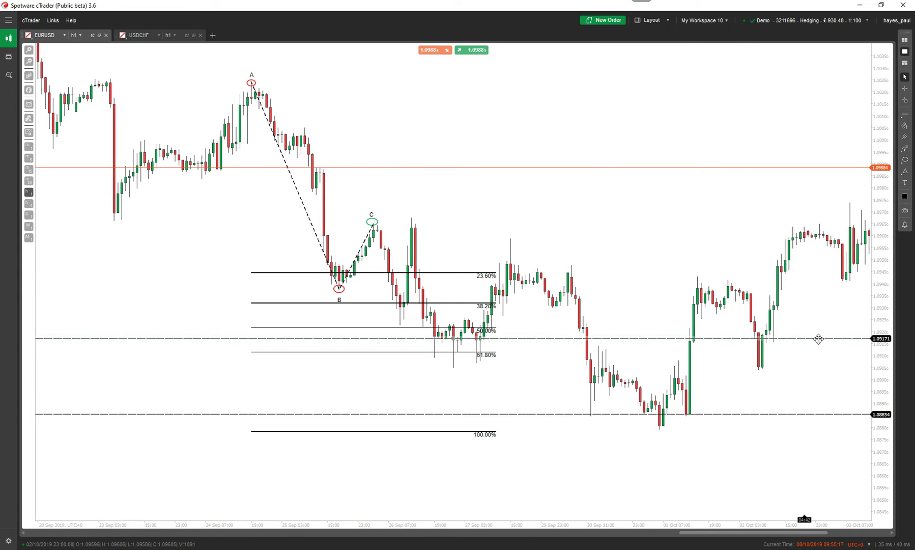
pyautogui.moveTo(819, 338); pyautogui.dragTo(819, 351)
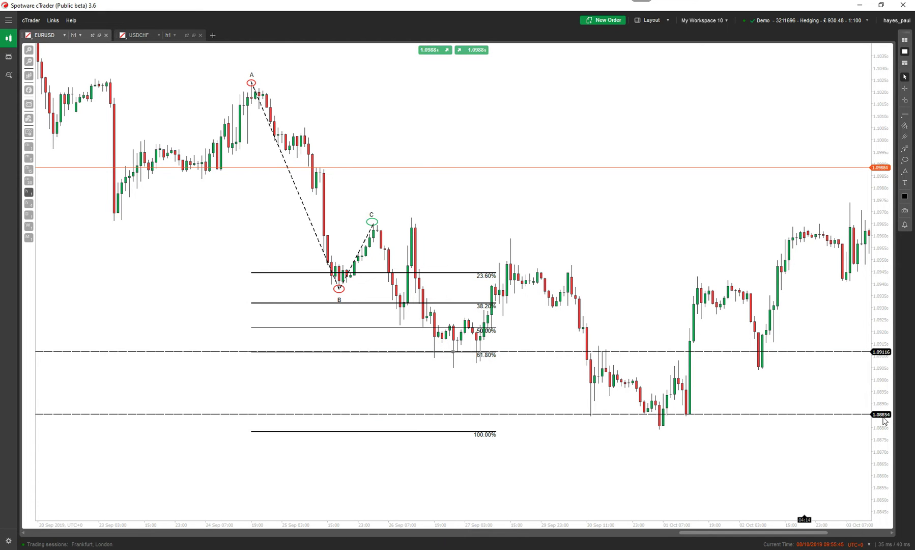
pyautogui.moveTo(884, 421); pyautogui.dragTo(881, 430)
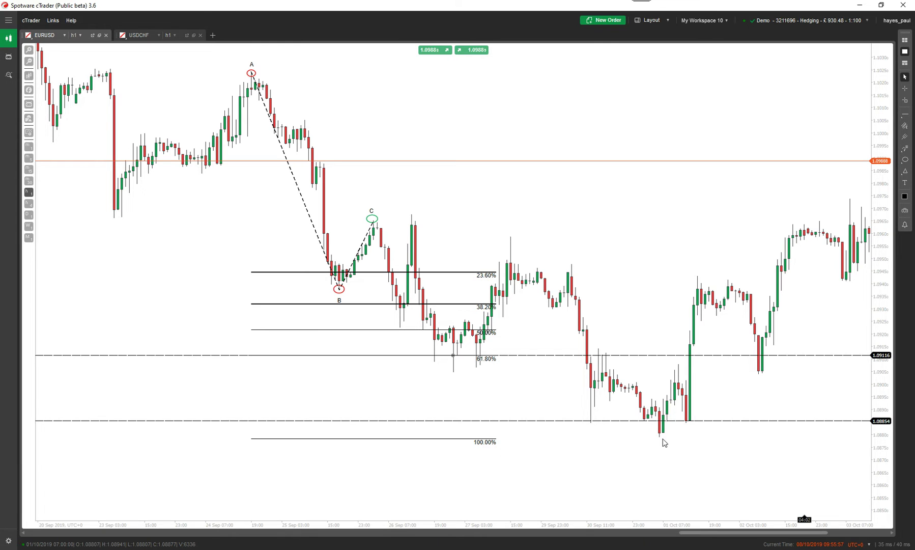
# Switch to the ClickAlgo page in the browser and read the standard extension method through to the golden ratio section
pyautogui.hotkey('alt', 'Tab')
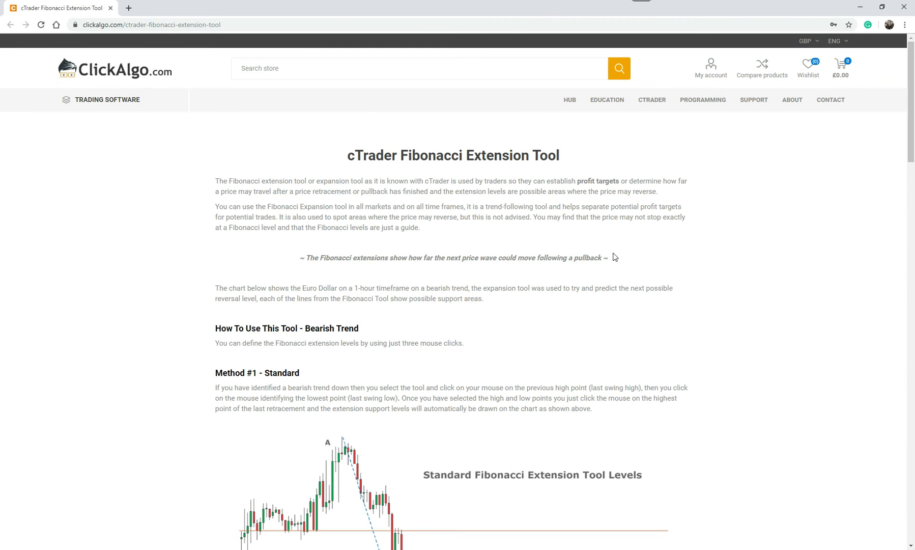
pyautogui.scroll(-1, 714, 279)
pyautogui.scroll(1, 712, 278)
pyautogui.moveTo(607, 104)
pyautogui.scroll(-3, 733, 315)
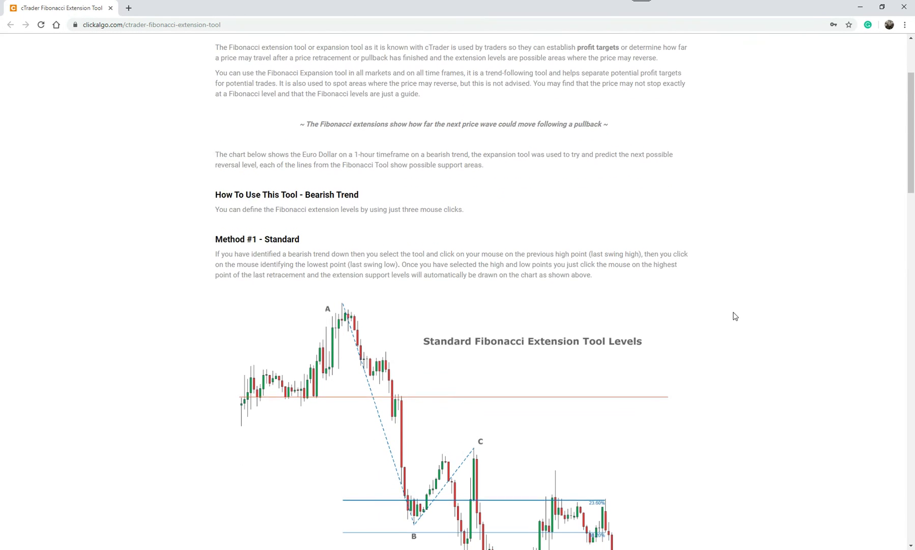
pyautogui.scroll(-5, 734, 313)
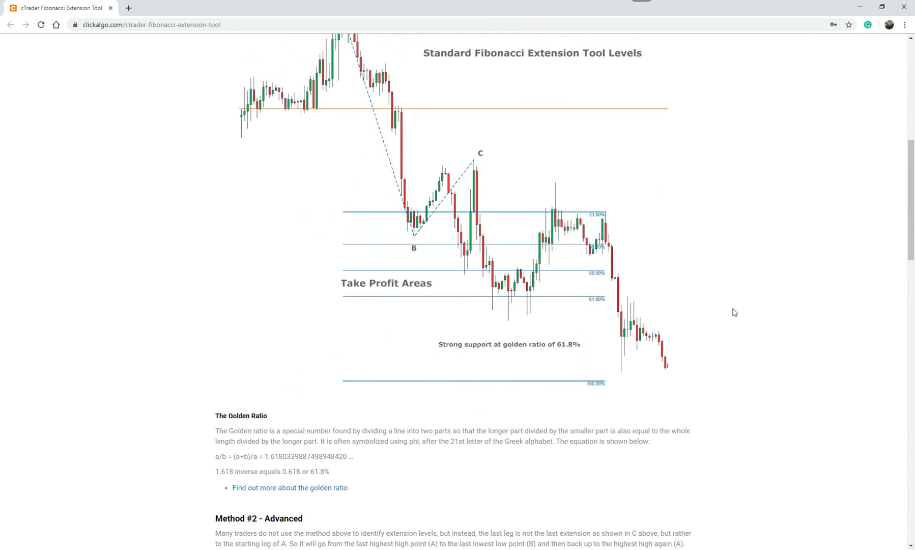
pyautogui.scroll(-4, 733, 311)
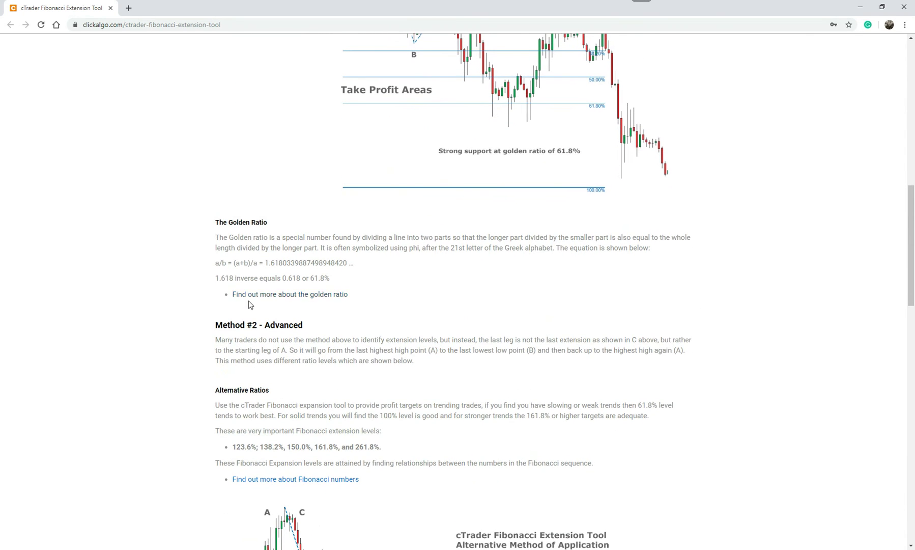
# Open the linked golden ratio article, look through its explanation of the ratio and the Fibonacci sequence, and close it
pyautogui.click(327, 295)
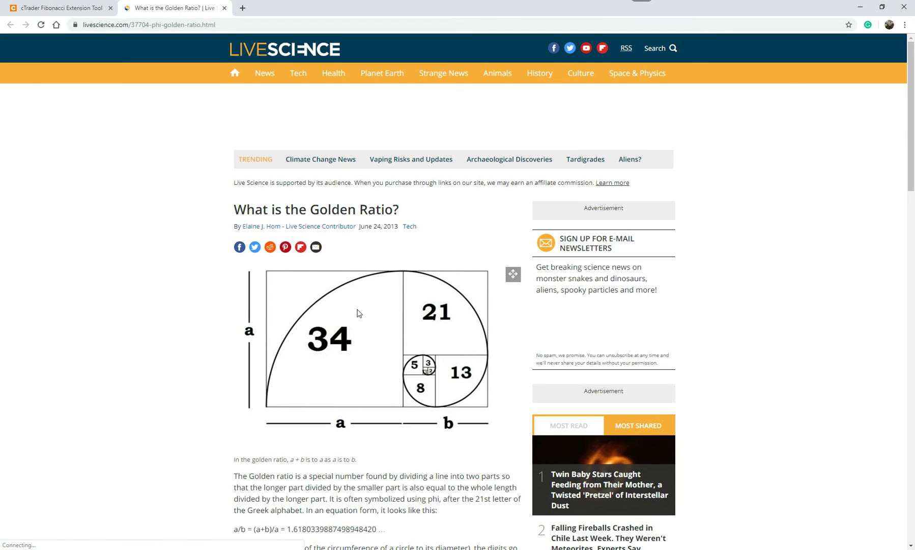
pyautogui.scroll(-3, 365, 356)
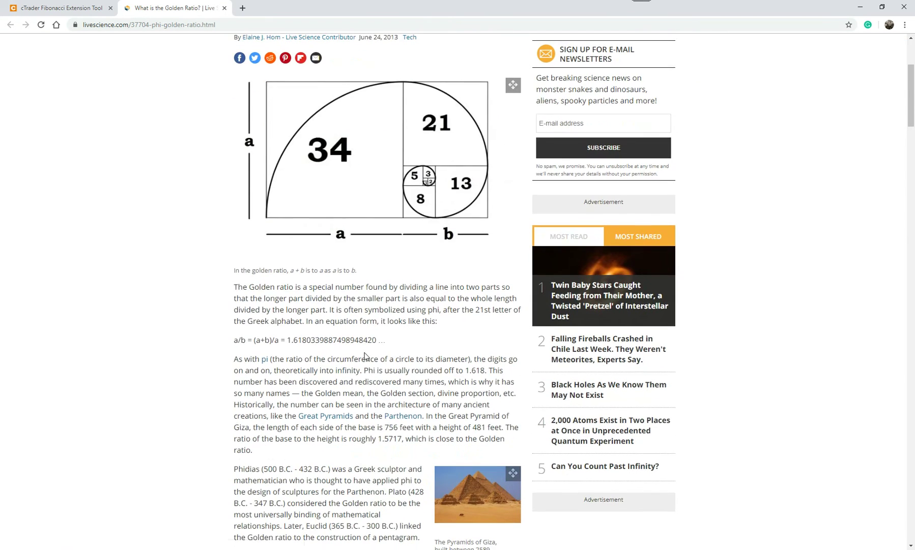
pyautogui.scroll(-4, 365, 356)
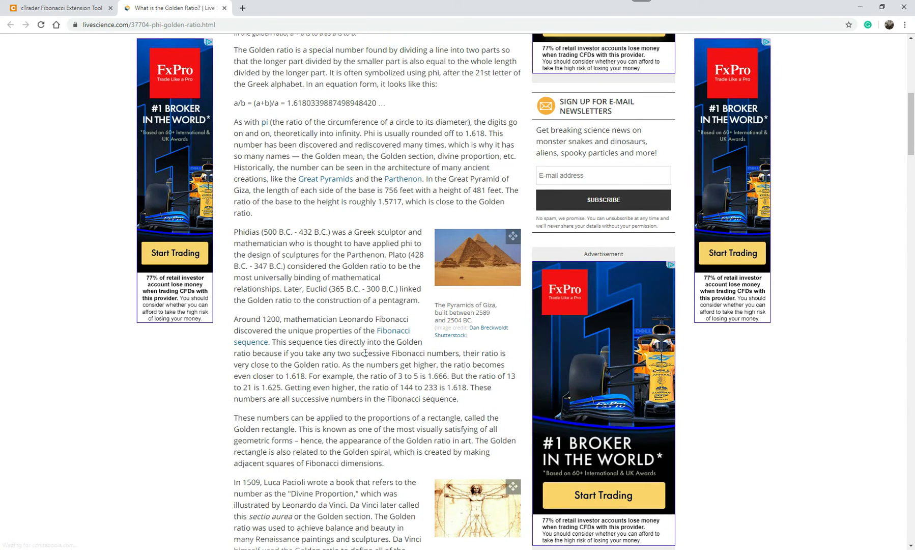
pyautogui.scroll(7, 366, 352)
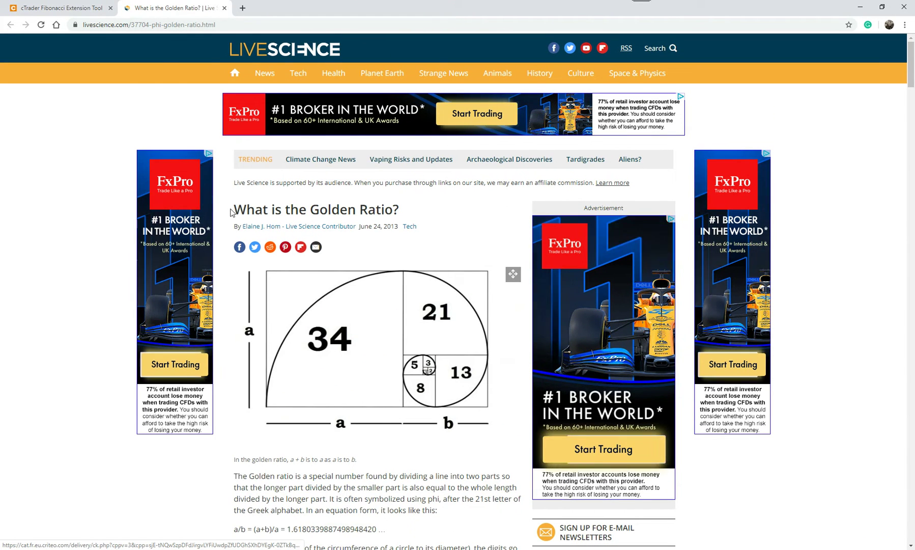
pyautogui.hotkey('ctrl', 'w')
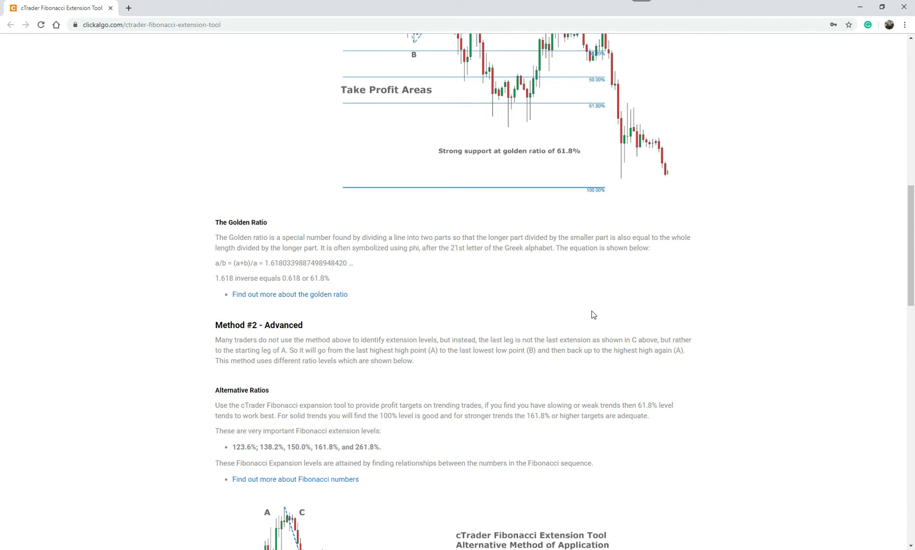
# Review the 61.8% support note on the example chart and read the Method #2 - Advanced section with its alternative ratios
pyautogui.scroll(2, 594, 314)
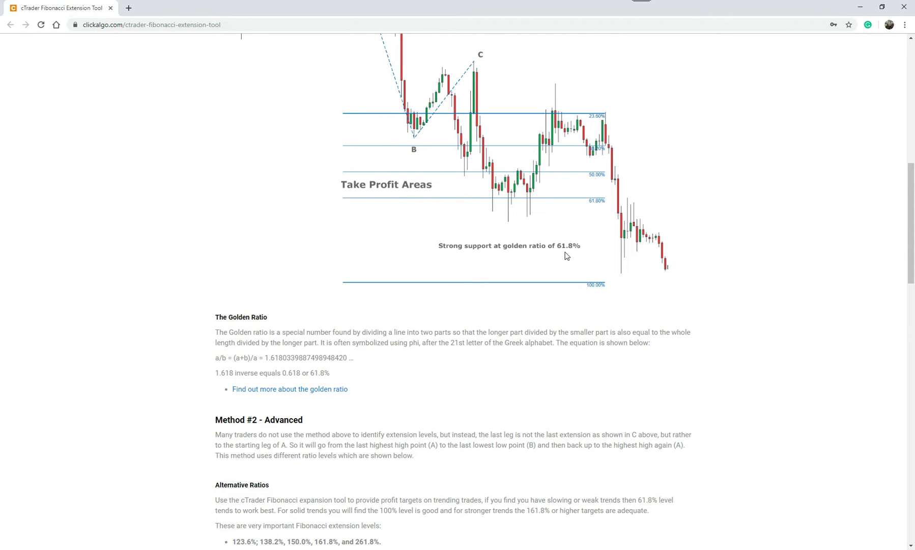
pyautogui.scroll(-1, 501, 371)
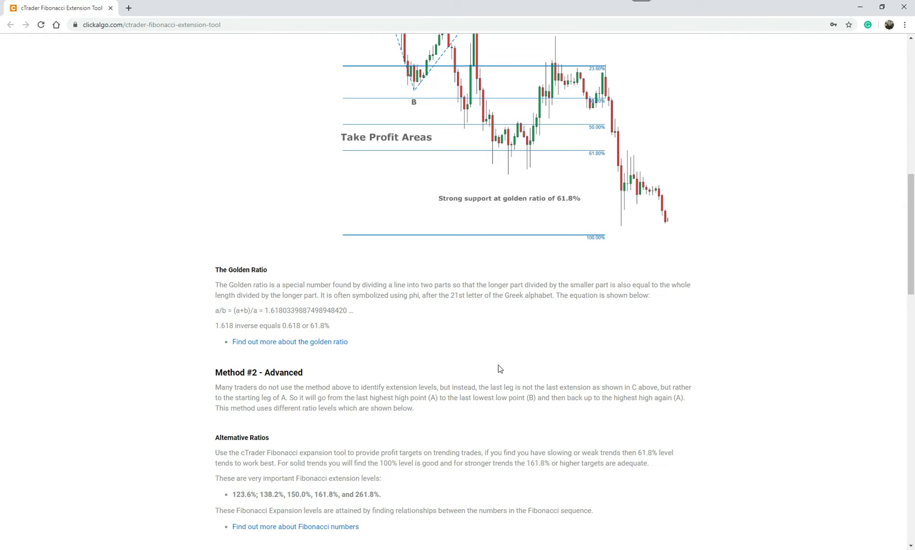
pyautogui.scroll(-2, 302, 383)
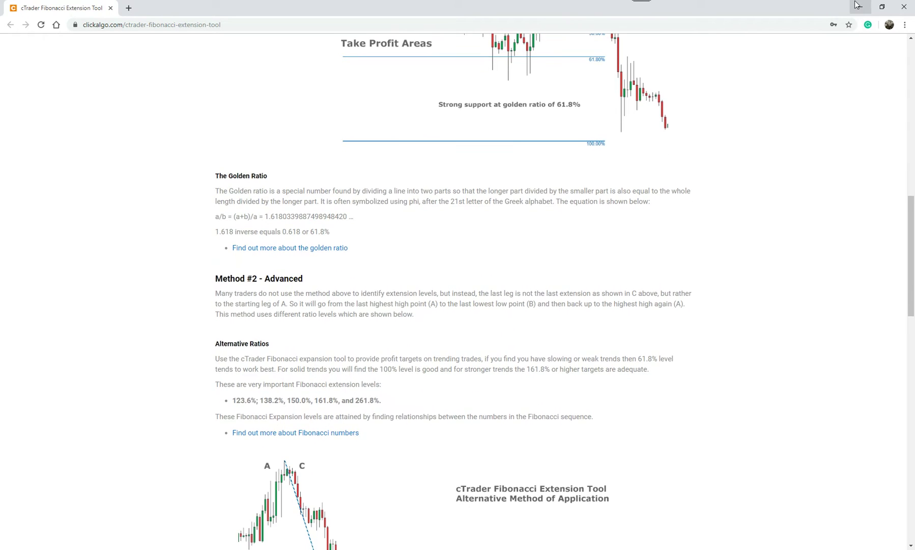
# Return to cTrader and delete the Fibonacci Expansion drawn through points A, B and C
pyautogui.click(859, 6)
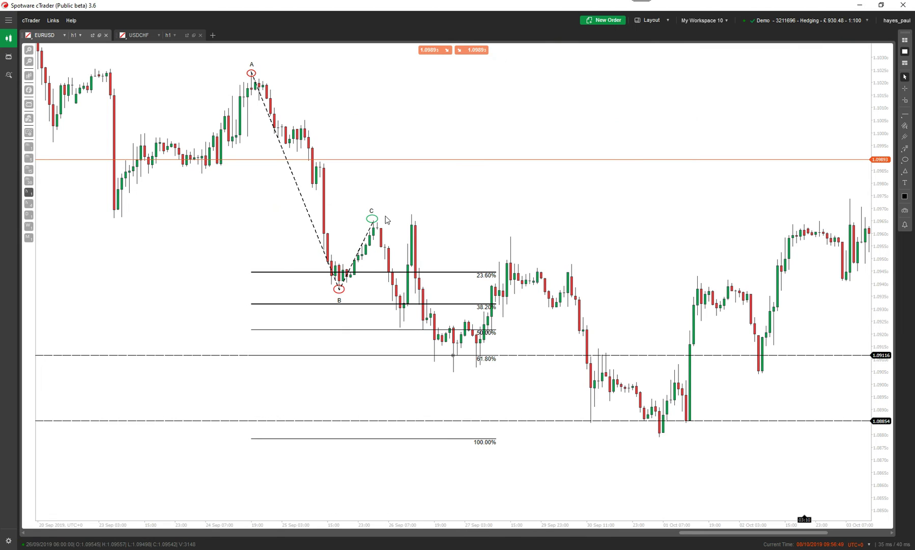
pyautogui.click(360, 245)
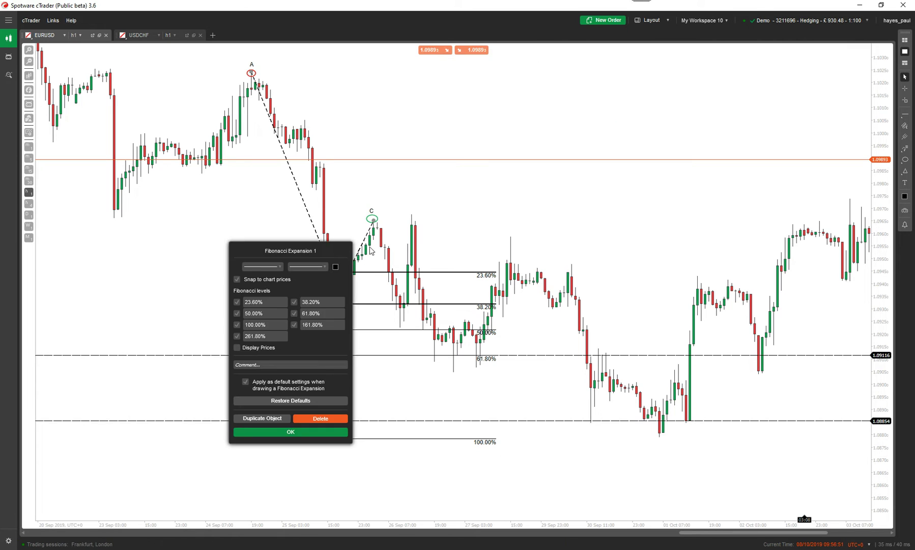
pyautogui.click(320, 418)
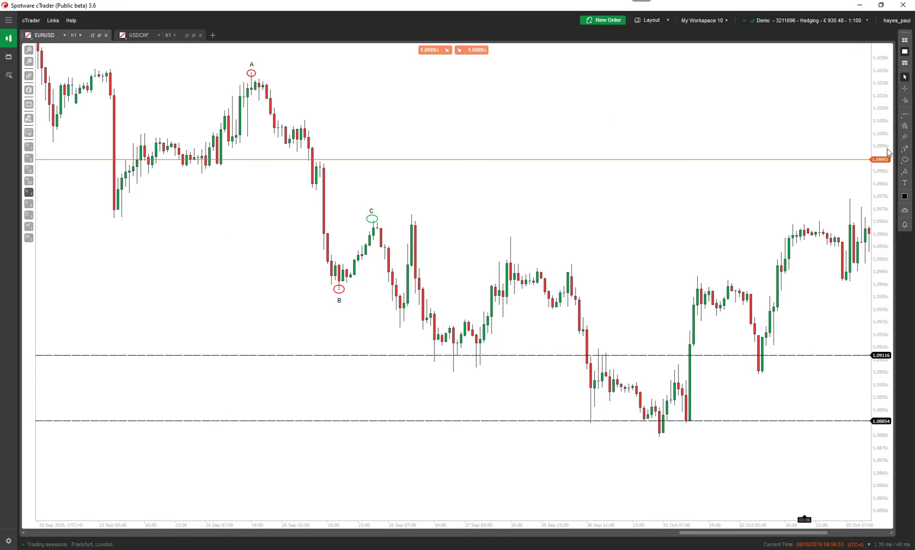
# Draw a new Fibonacci Expansion from high A to low B, with its third point back at high A
pyautogui.click(903, 149)
pyautogui.click(871, 172)
pyautogui.moveTo(251, 73)
pyautogui.mouseDown()
pyautogui.moveTo(298, 127)
pyautogui.moveTo(341, 295)
pyautogui.mouseUp()
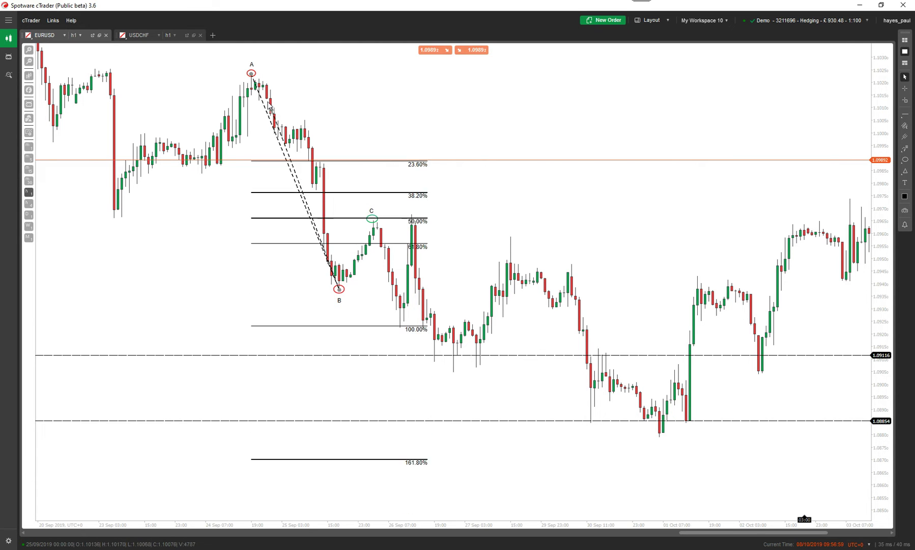
pyautogui.click(252, 74)
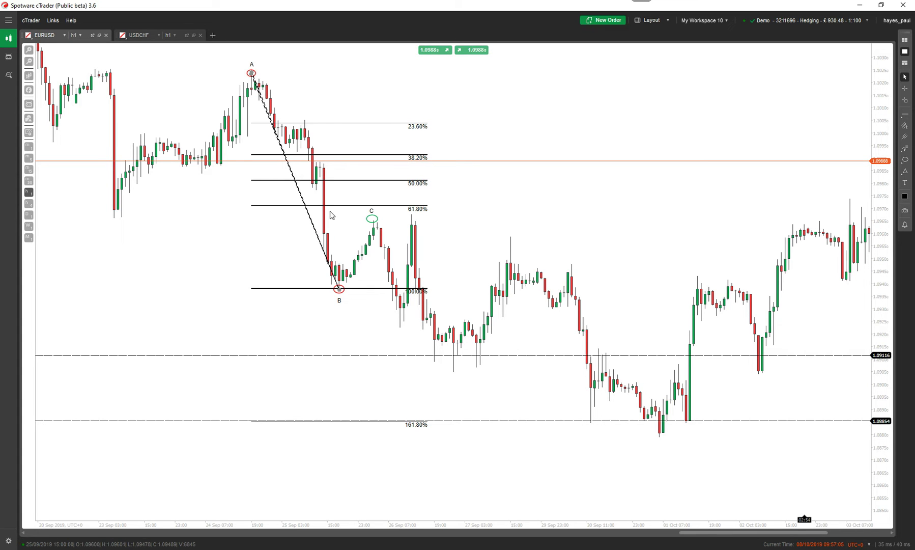
# Look up the alternative ratios in the web article and set four of the expansion's levels to 123.6%, 138.2%, 150% and 161.8%
pyautogui.doubleClick(309, 220)
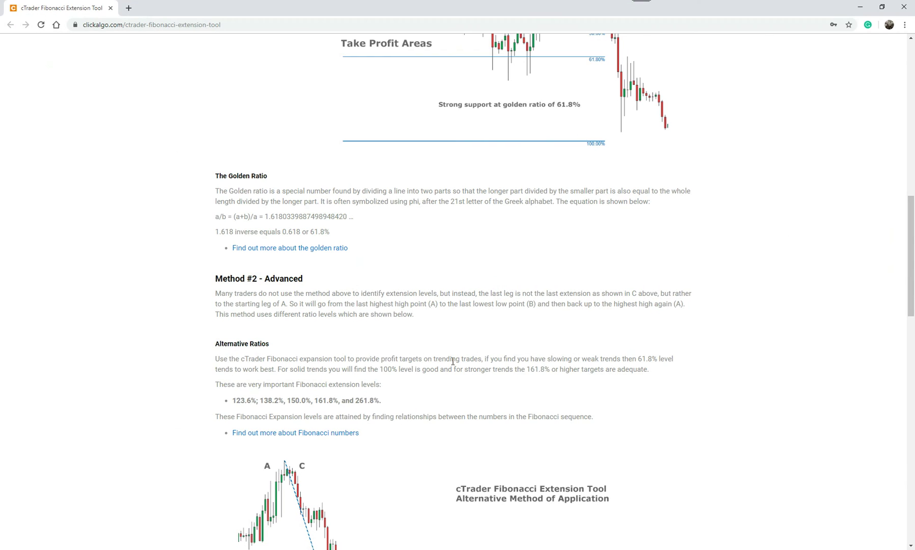
pyautogui.scroll(-2, 453, 361)
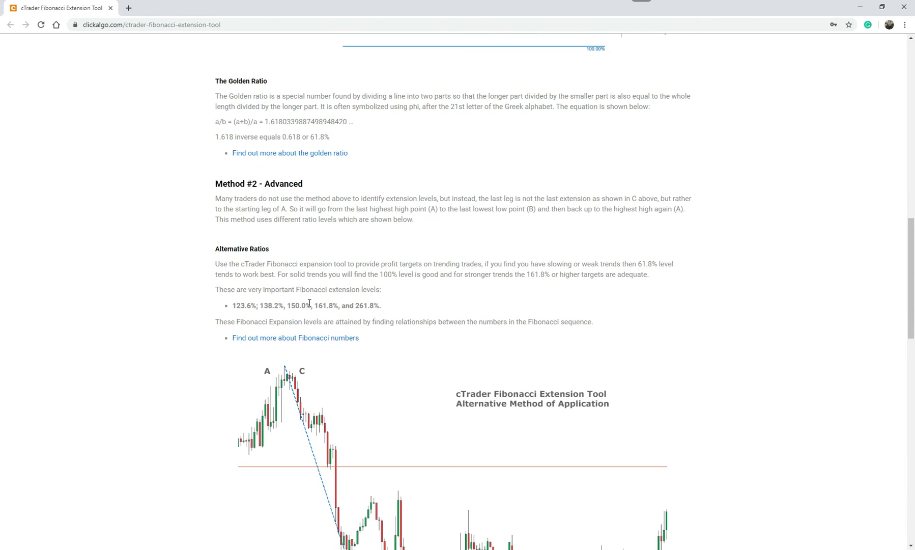
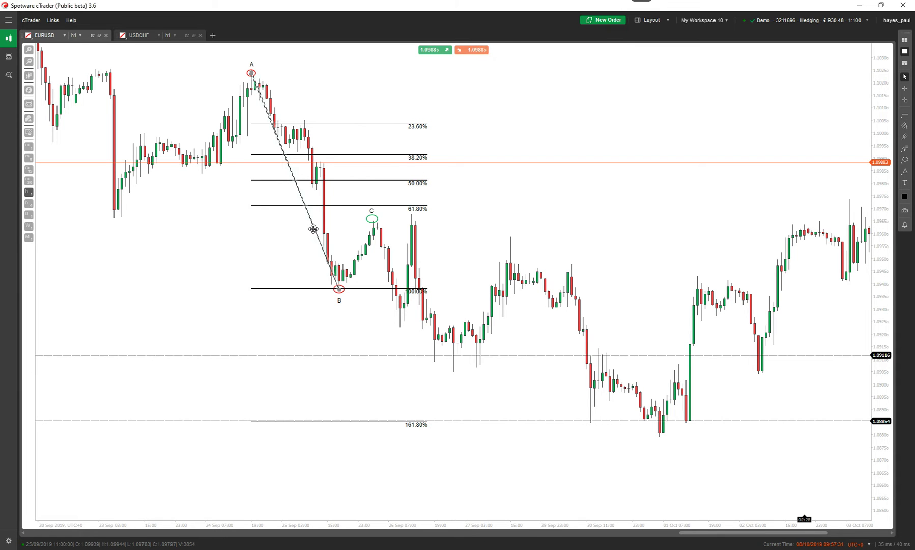
pyautogui.doubleClick(313, 228)
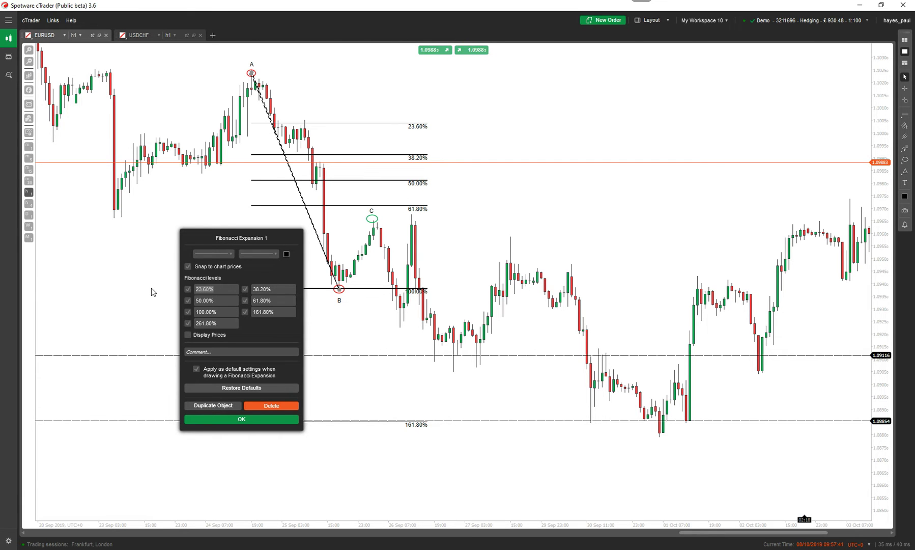
pyautogui.write('123.6')
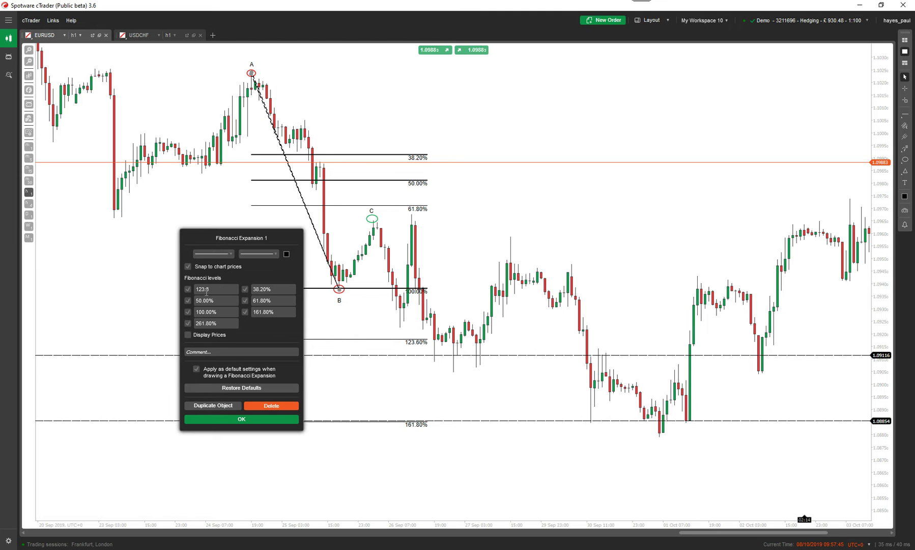
pyautogui.press('Tab')
pyautogui.write('1')
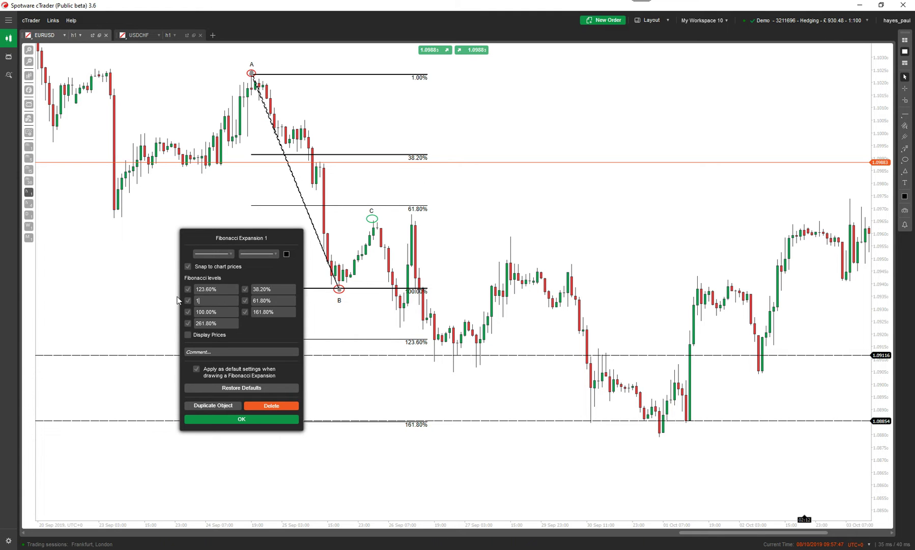
pyautogui.write('38.2')
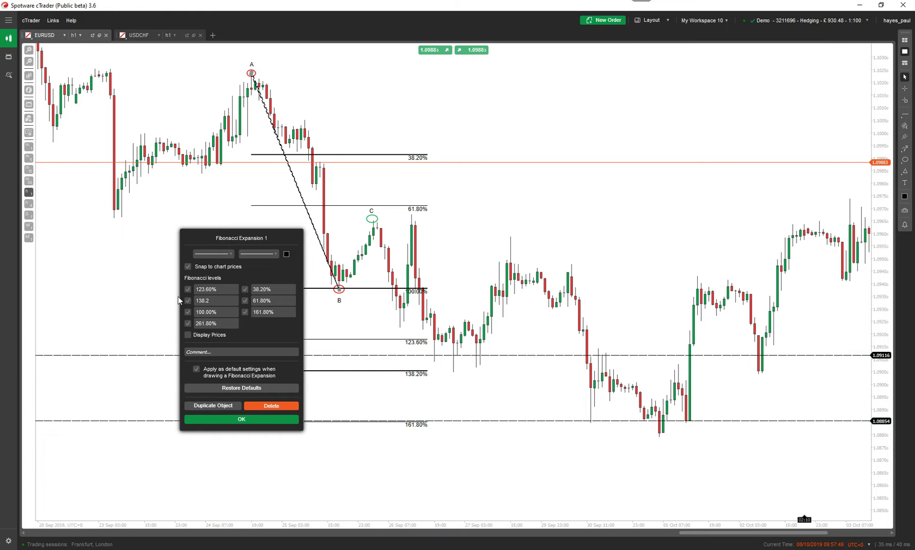
pyautogui.press('Tab')
pyautogui.write('150')
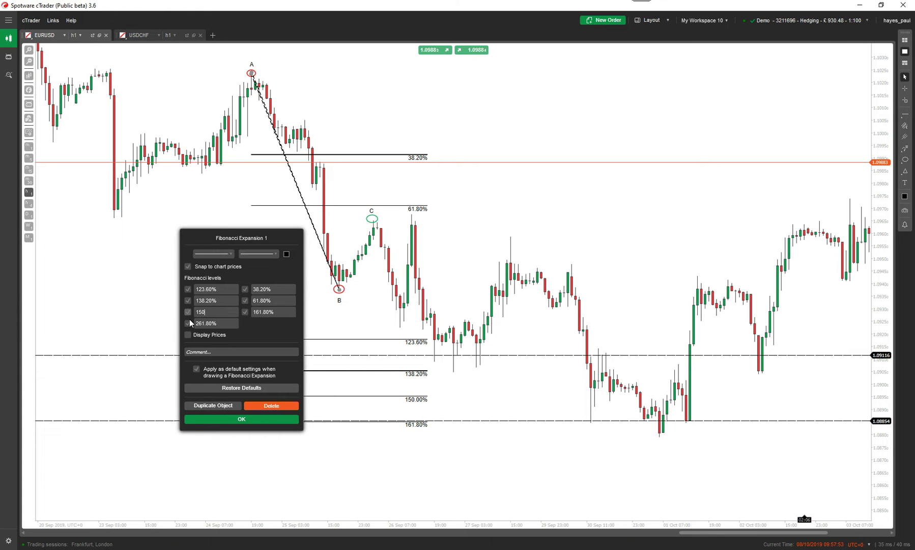
pyautogui.press('Tab')
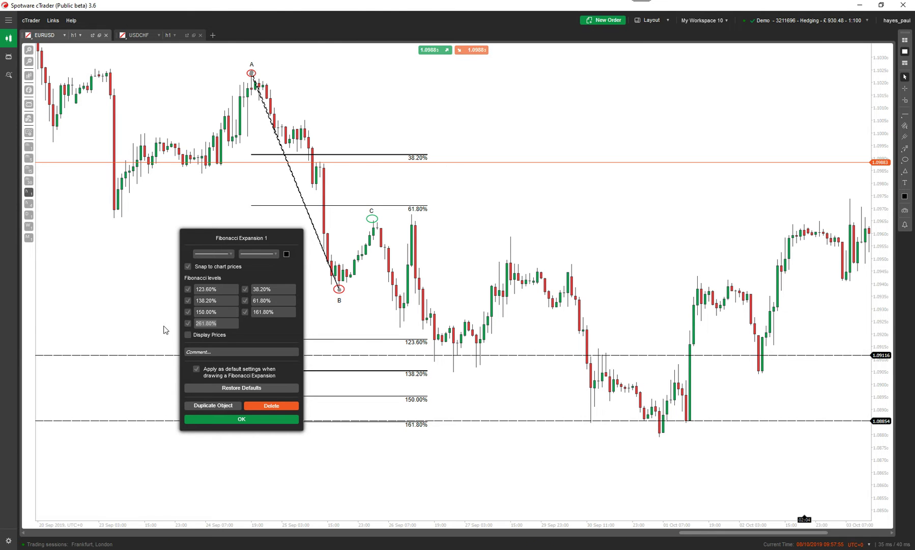
pyautogui.write('161.8')
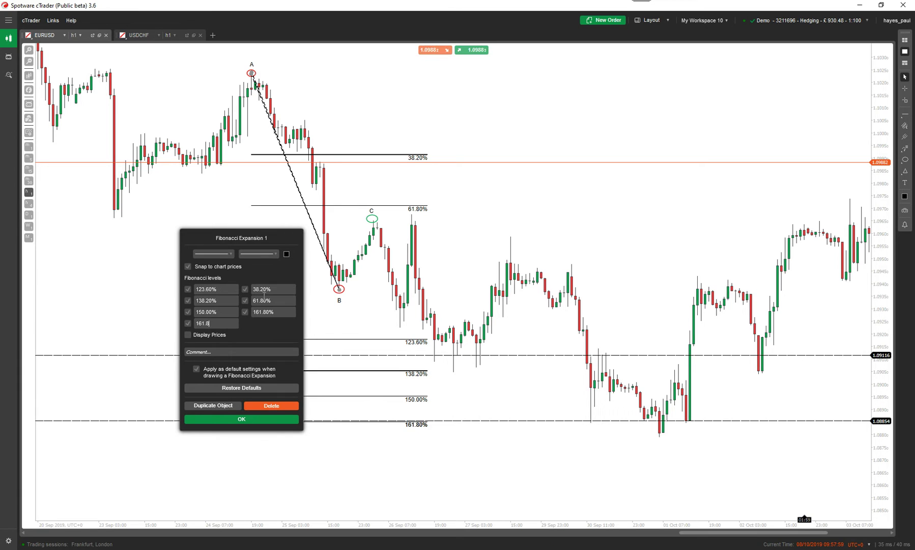
# Set the 38.20% level to 261.8%, turn off the 61.80% level and the duplicate 161.80% level, and apply the settings
pyautogui.write('26')
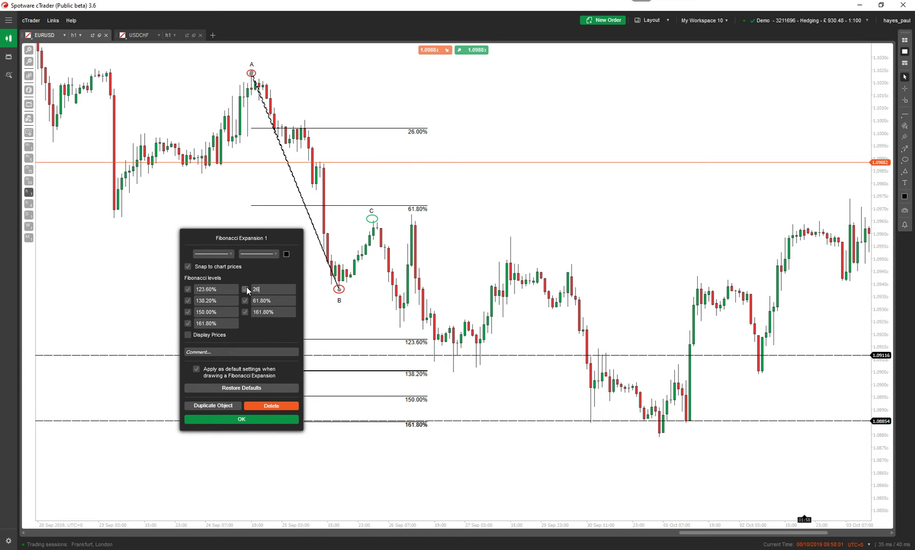
pyautogui.write('1.8')
pyautogui.click(247, 289)
pyautogui.click(245, 300)
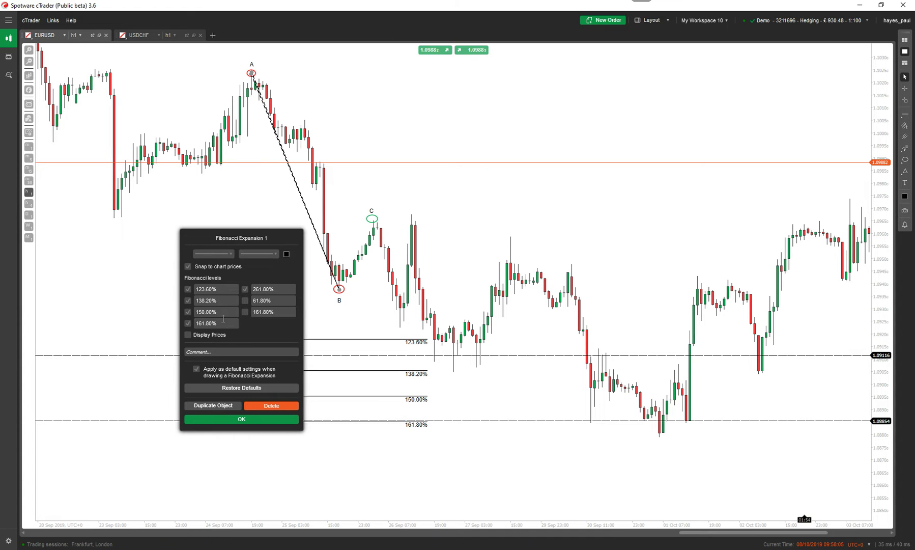
pyautogui.click(287, 254)
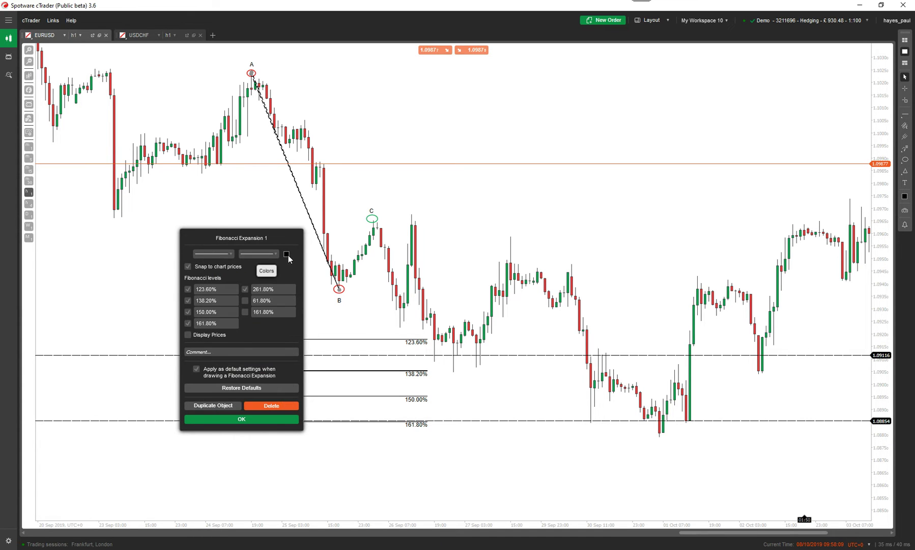
pyautogui.click(248, 419)
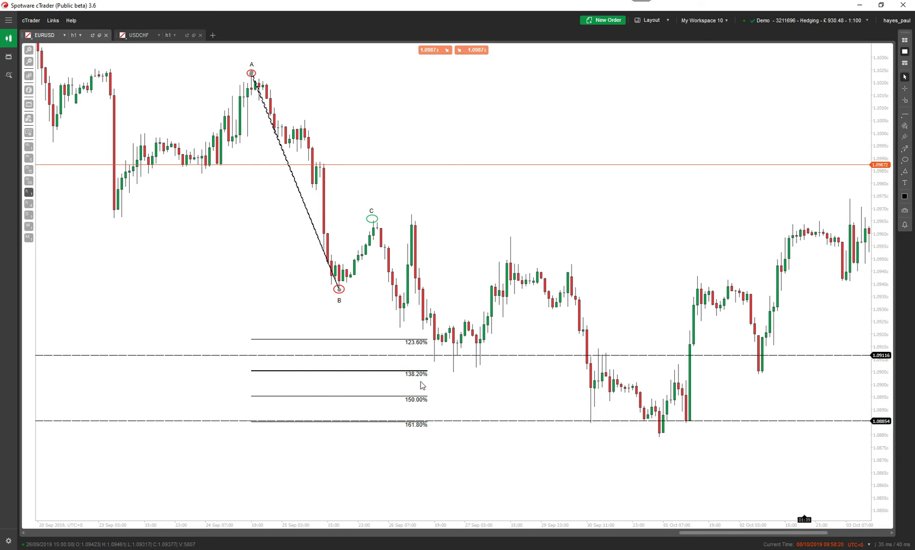
# Move the upper dashed horizontal line to the 138.20% level, and finally up to the 123.60% level at about 1.09176
pyautogui.moveTo(531, 355); pyautogui.dragTo(530, 370)
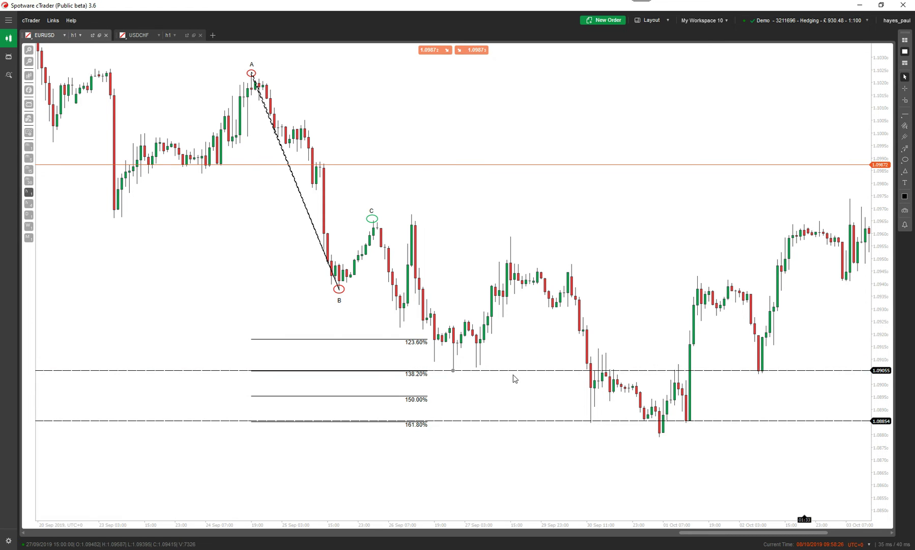
pyautogui.moveTo(513, 372); pyautogui.dragTo(517, 342)
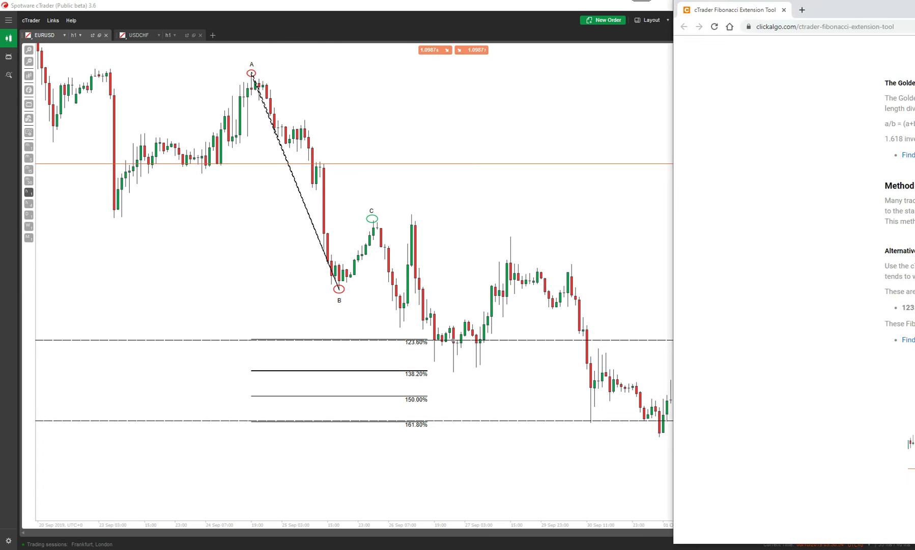
# Switch to the web browser, revisit the extension tool article, open its linked Fibonacci numbers article and look through the explanations there
pyautogui.scroll(15, 503, 311)
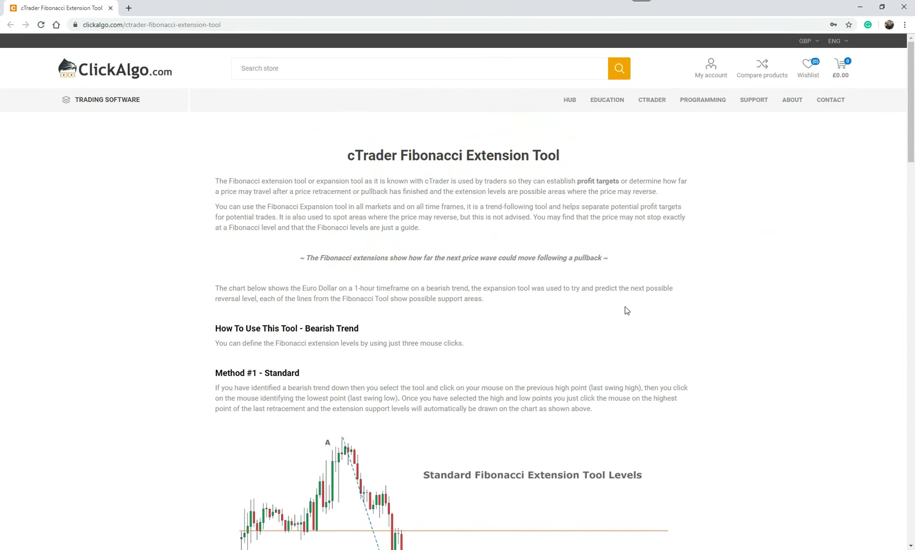
pyautogui.scroll(-15, 625, 310)
pyautogui.scroll(-2, 583, 308)
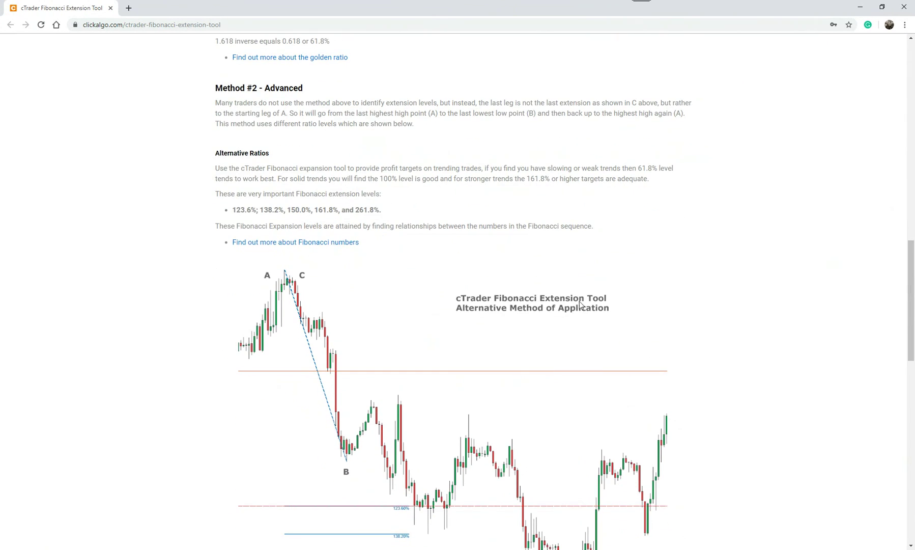
pyautogui.click(341, 242)
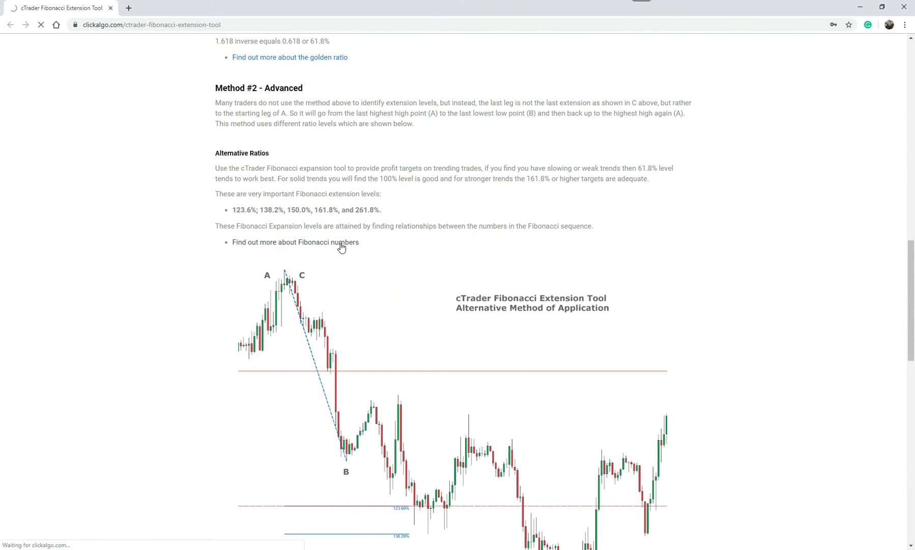
pyautogui.scroll(-4, 705, 298)
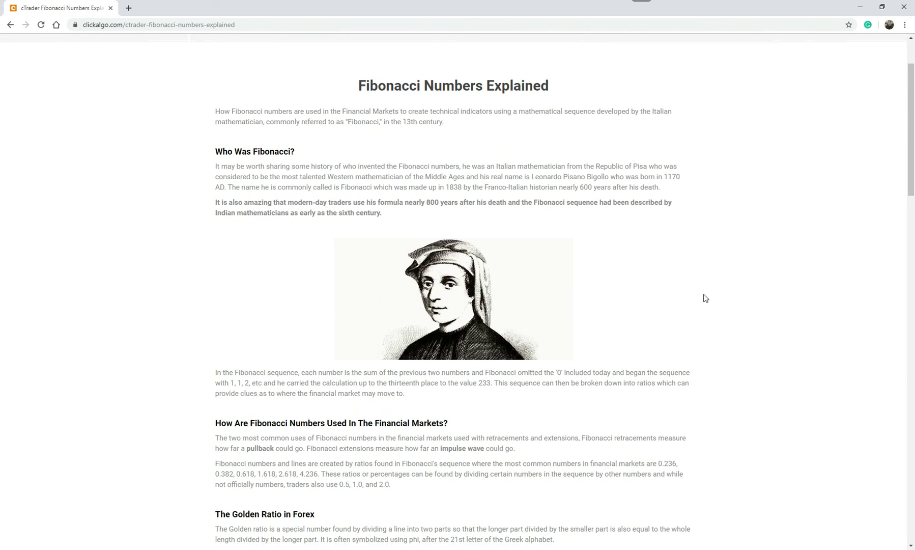
pyautogui.scroll(-3, 542, 316)
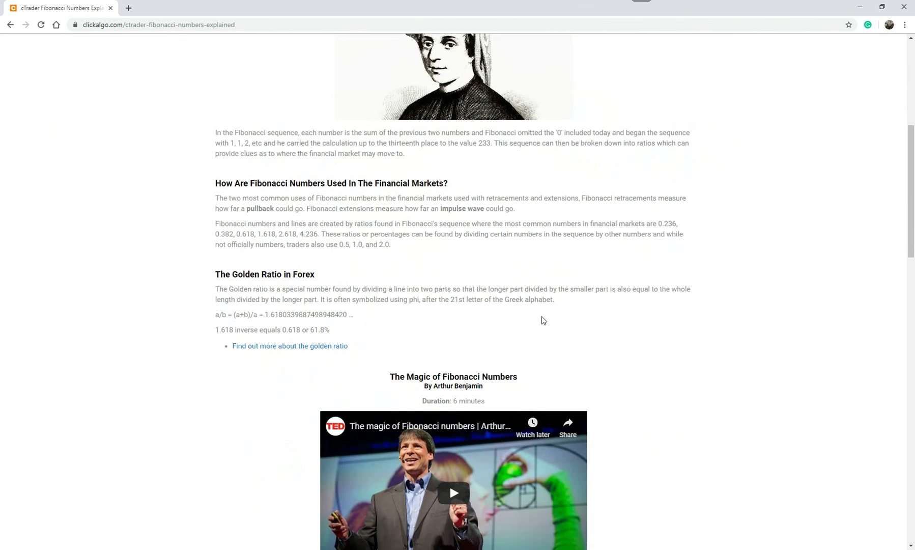
pyautogui.scroll(-3, 615, 310)
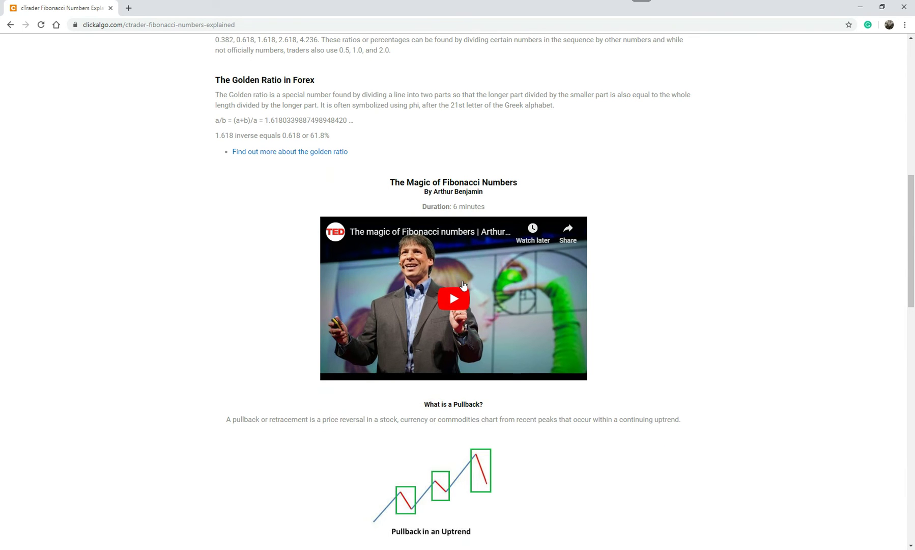
pyautogui.scroll(-10, 671, 298)
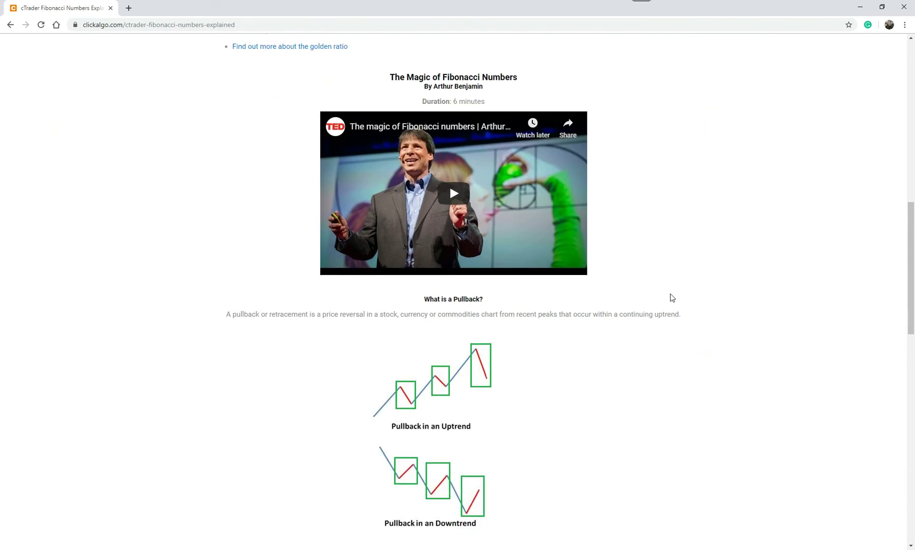
pyautogui.scroll(-4, 670, 296)
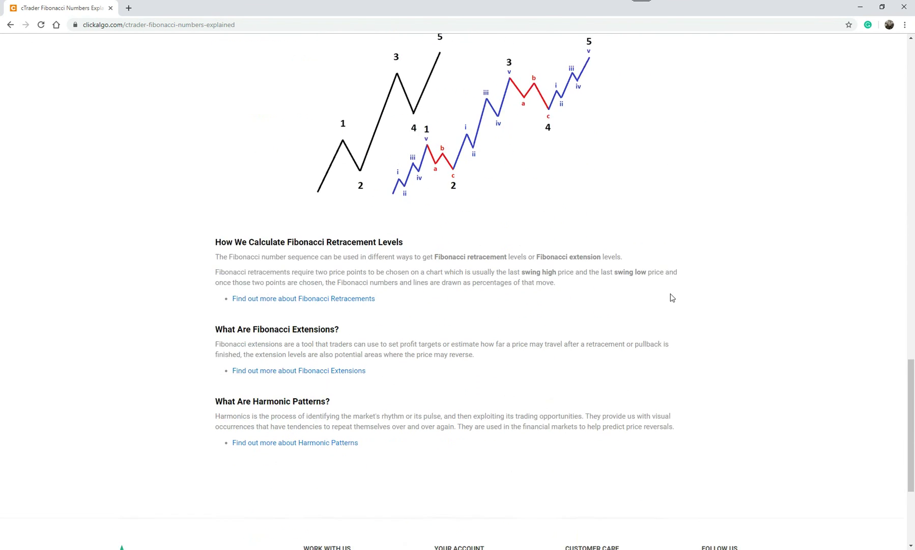
pyautogui.scroll(5, 636, 302)
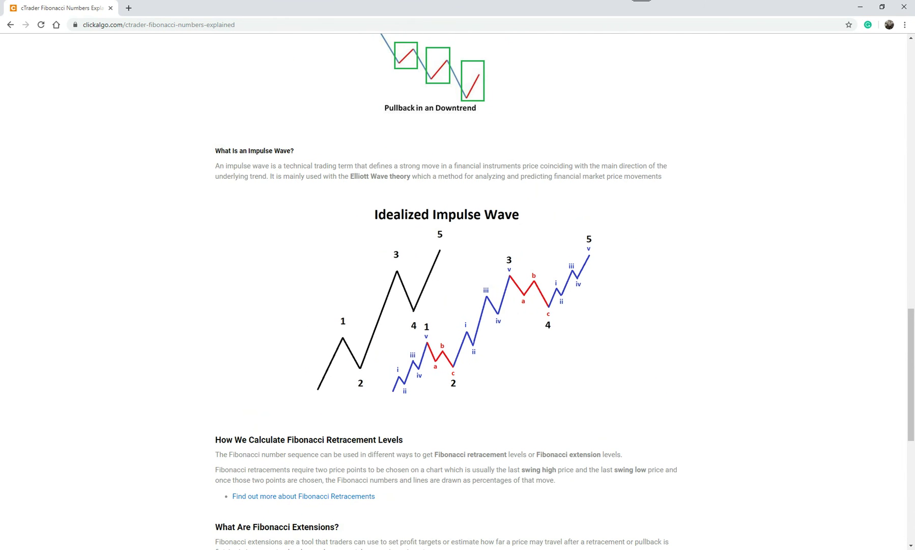
# Return to cTrader and delete the Fibonacci Expansion drawn between points A and B
pyautogui.hotkey('alt', 'Tab')
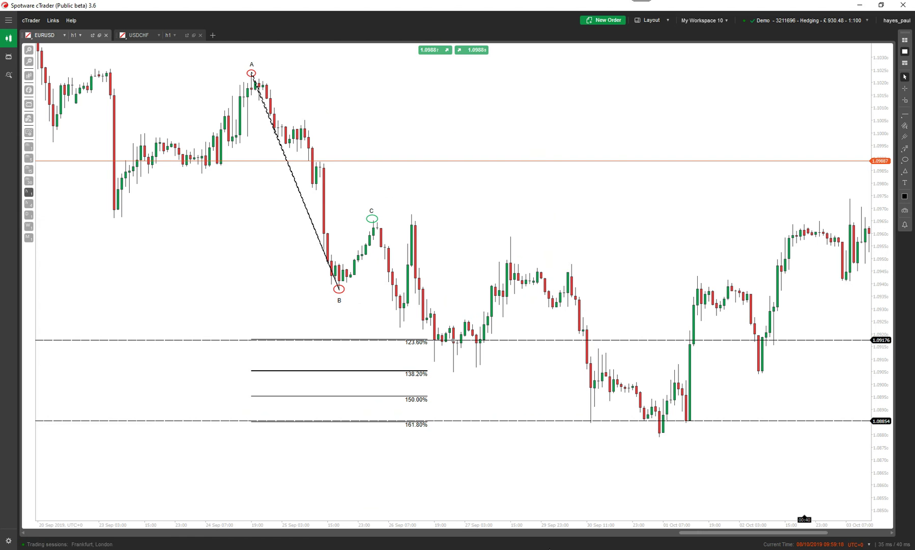
pyautogui.doubleClick(326, 256)
pyautogui.click(282, 432)
# Examine the recent EURUSD price action and the USDCHF chart for an uptrend, and return to the EURUSD chart
pyautogui.moveTo(378, 285); pyautogui.dragTo(43, 298)
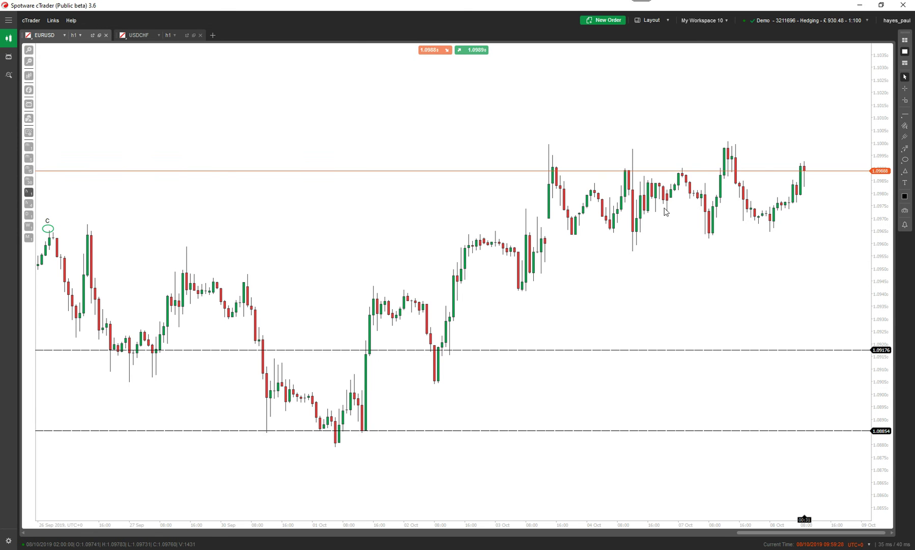
pyautogui.click(143, 35)
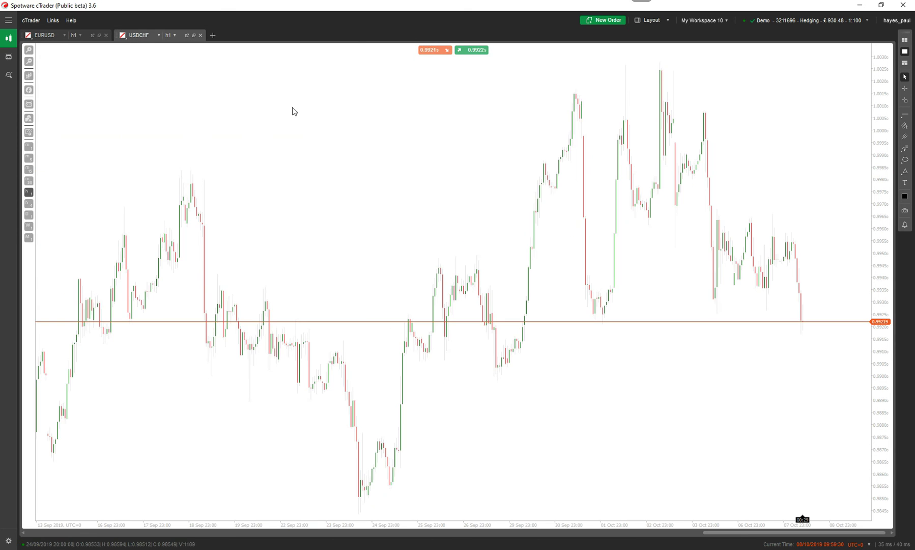
pyautogui.click(28, 51)
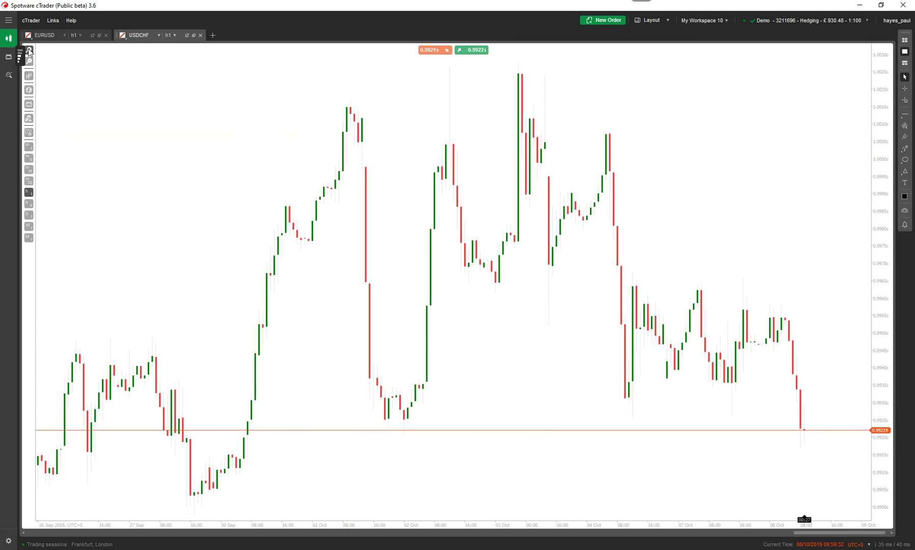
pyautogui.click(53, 36)
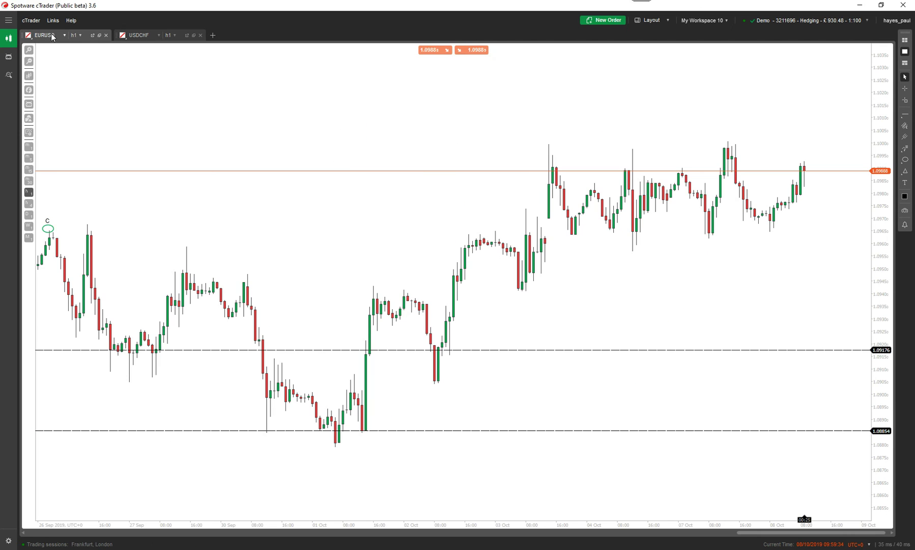
# Draw a Fibonacci Expansion from the 1 October low to the 3 October high, with its third point back at the low
pyautogui.moveTo(555, 364); pyautogui.dragTo(569, 392)
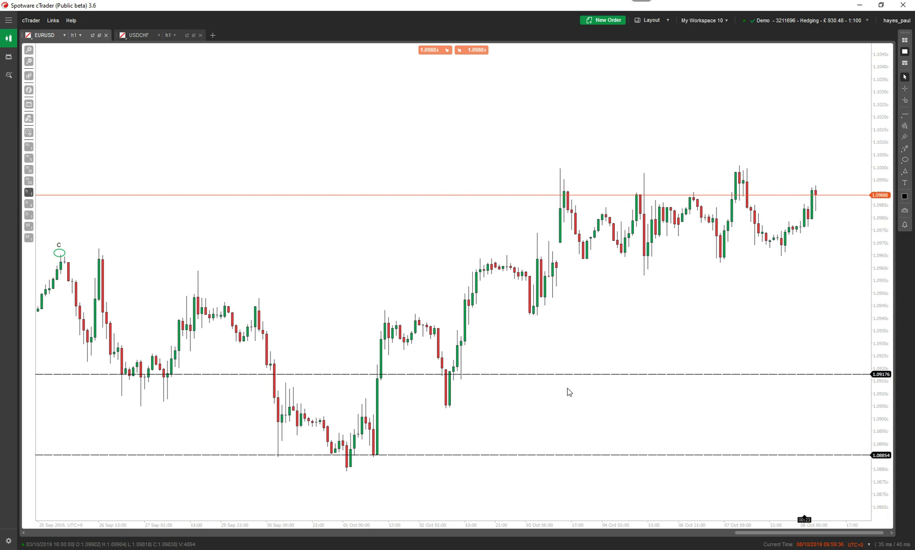
pyautogui.click(904, 148)
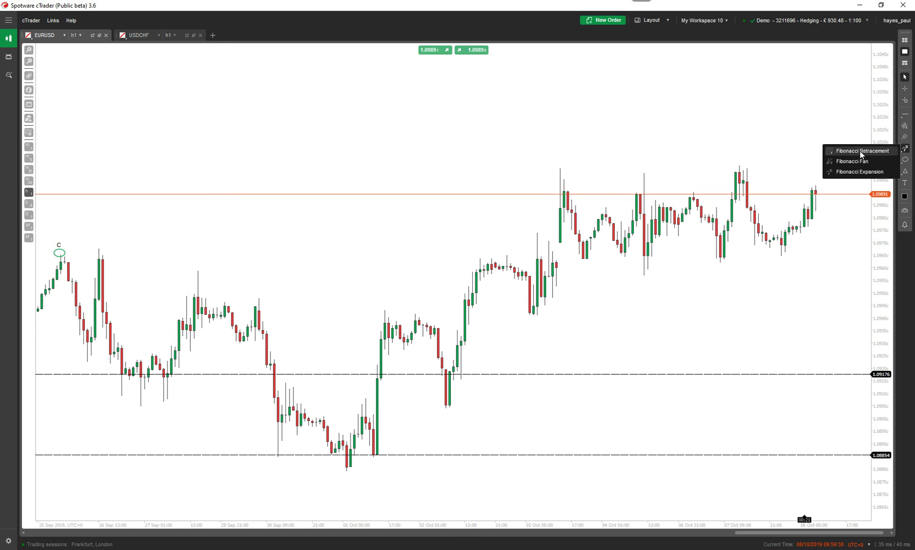
pyautogui.click(860, 172)
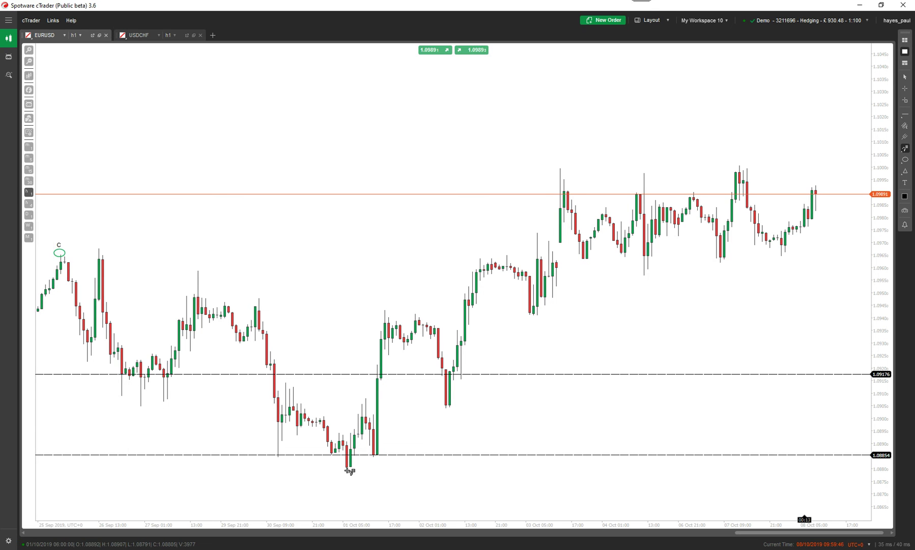
pyautogui.moveTo(347, 469)
pyautogui.mouseDown()
pyautogui.moveTo(487, 300)
pyautogui.moveTo(561, 169)
pyautogui.mouseUp()
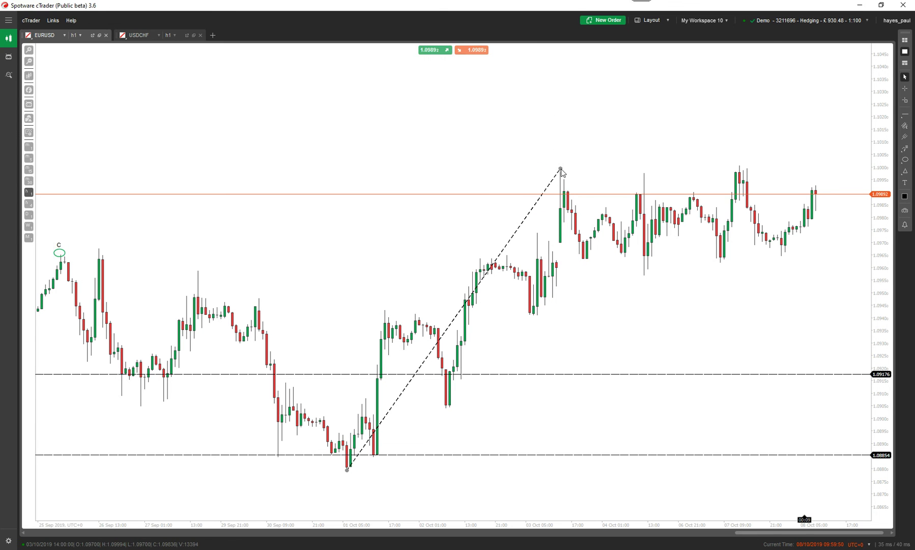
pyautogui.click(348, 472)
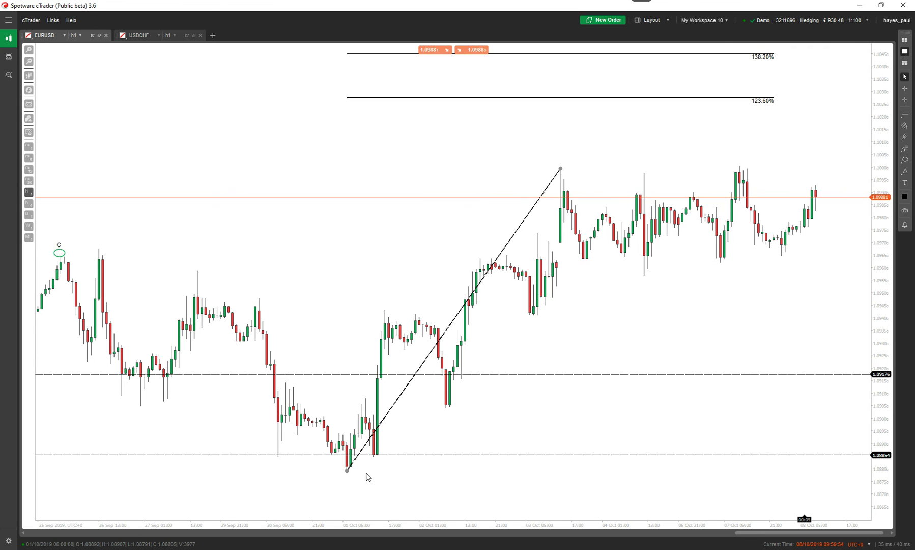
# Place horizontal lines across the EURUSD chart on the 138.20% and 123.60% expansion levels, at about 1.1045 and 1.1027
pyautogui.moveTo(723, 298); pyautogui.dragTo(733, 457)
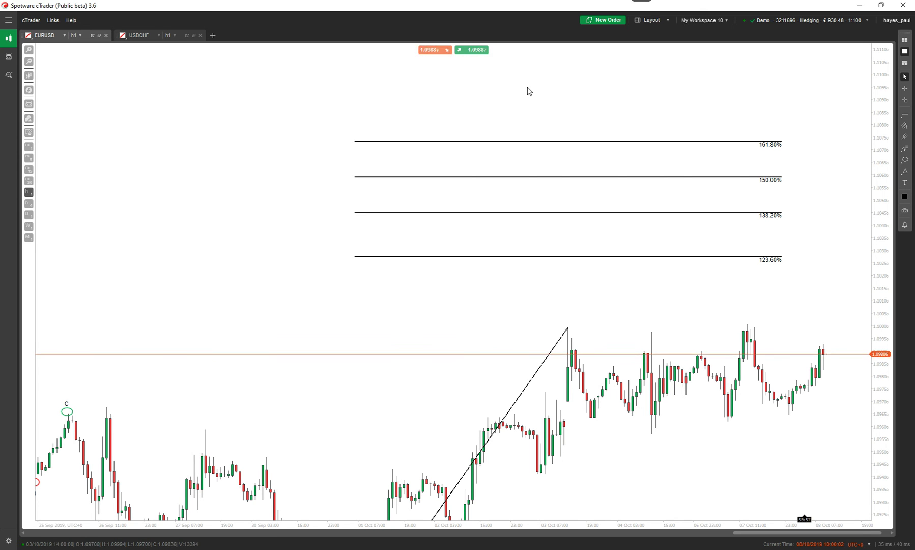
pyautogui.click(28, 62)
pyautogui.moveTo(398, 218); pyautogui.dragTo(420, 215)
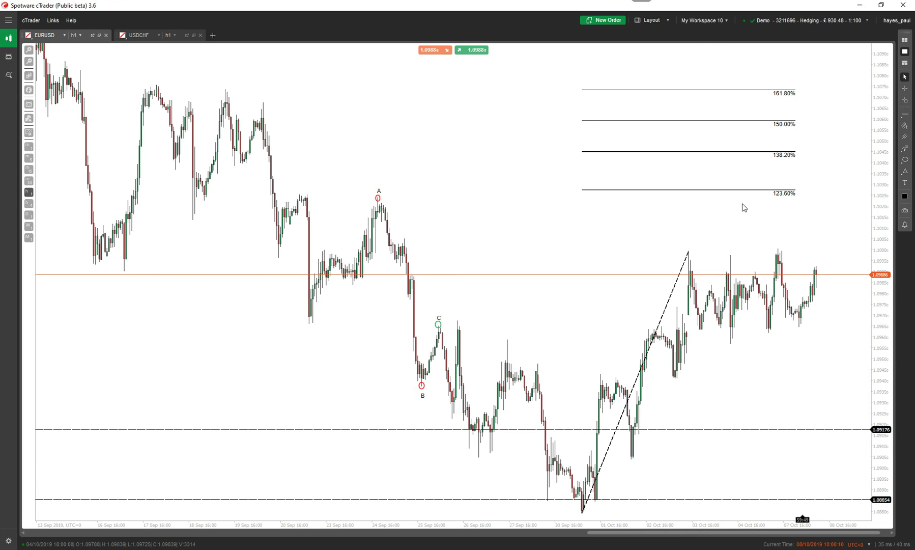
pyautogui.click(905, 115)
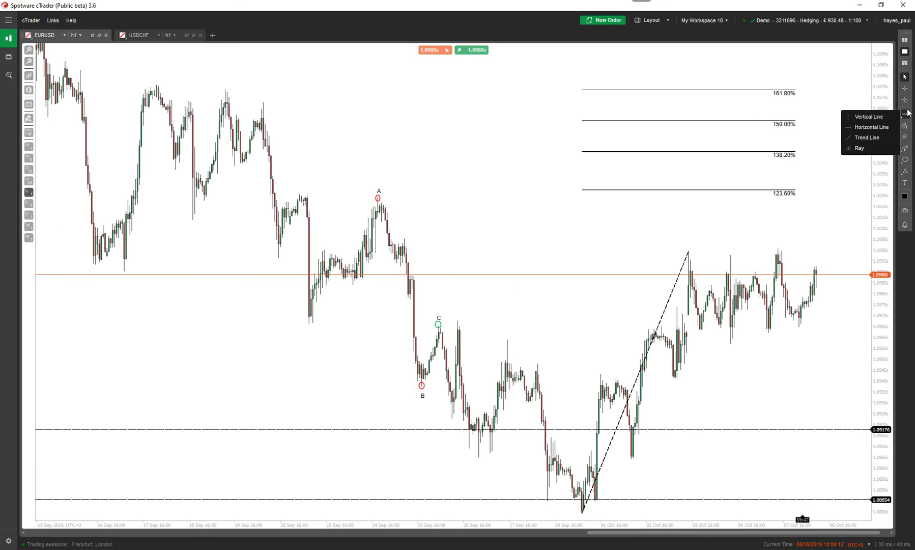
pyautogui.click(865, 127)
pyautogui.click(812, 151)
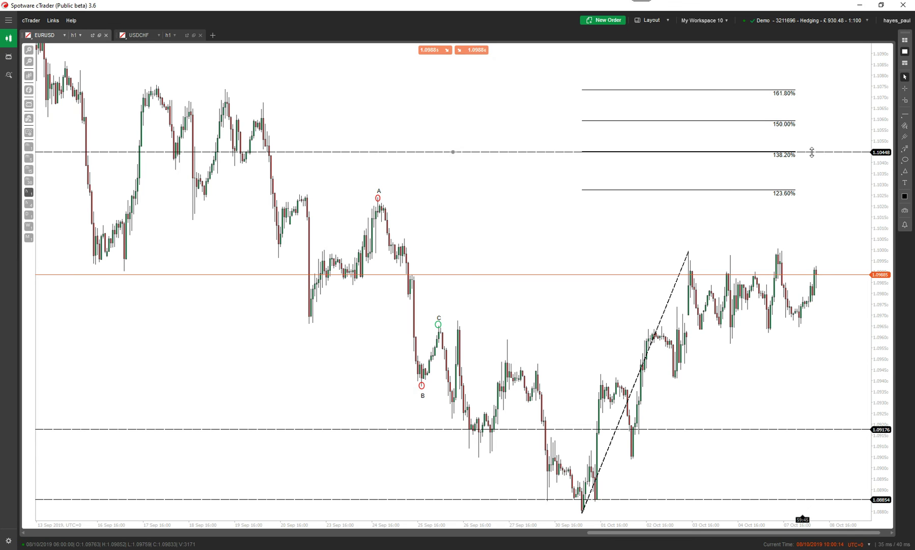
pyautogui.click(905, 114)
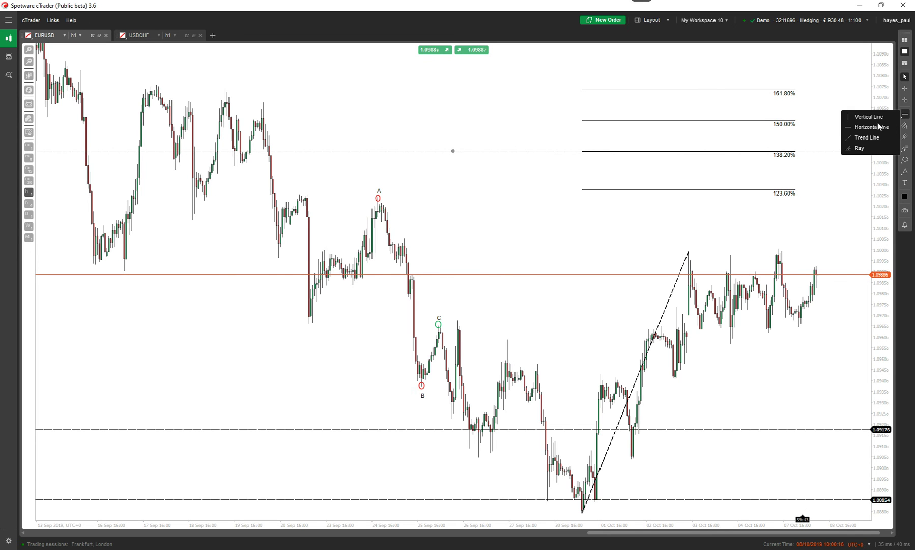
pyautogui.click(872, 127)
pyautogui.click(822, 190)
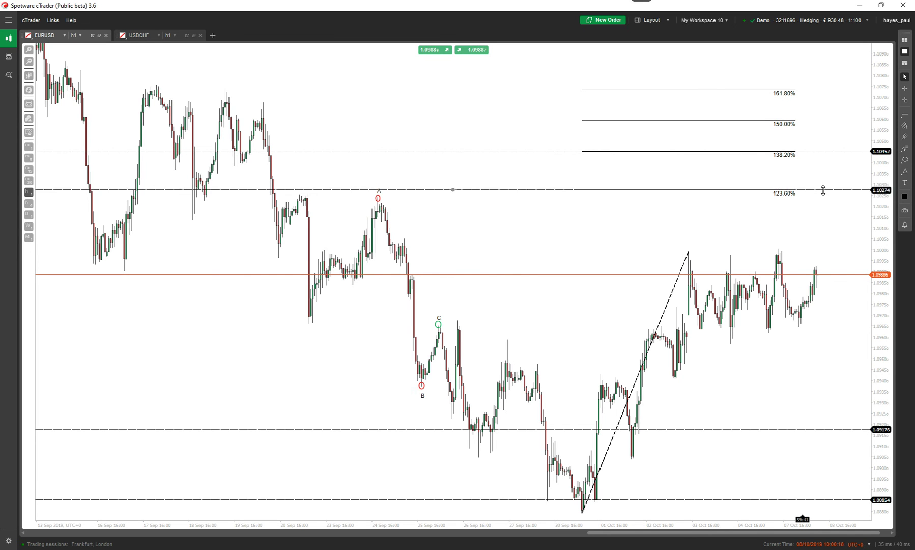
# Place horizontal lines on the 150.00% and 161.80% expansion levels, at about 1.1059 and 1.1073, and compare the levels with past price action
pyautogui.click(905, 114)
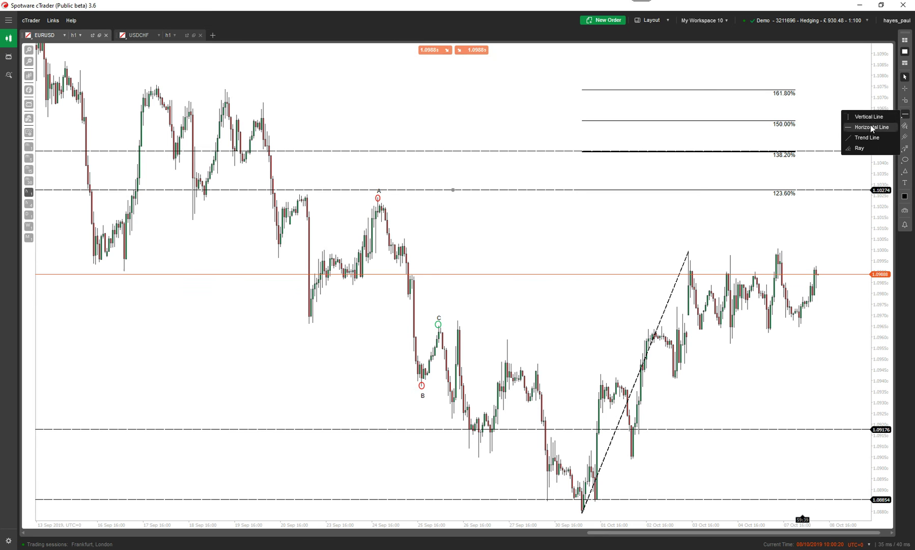
pyautogui.click(872, 128)
pyautogui.click(832, 120)
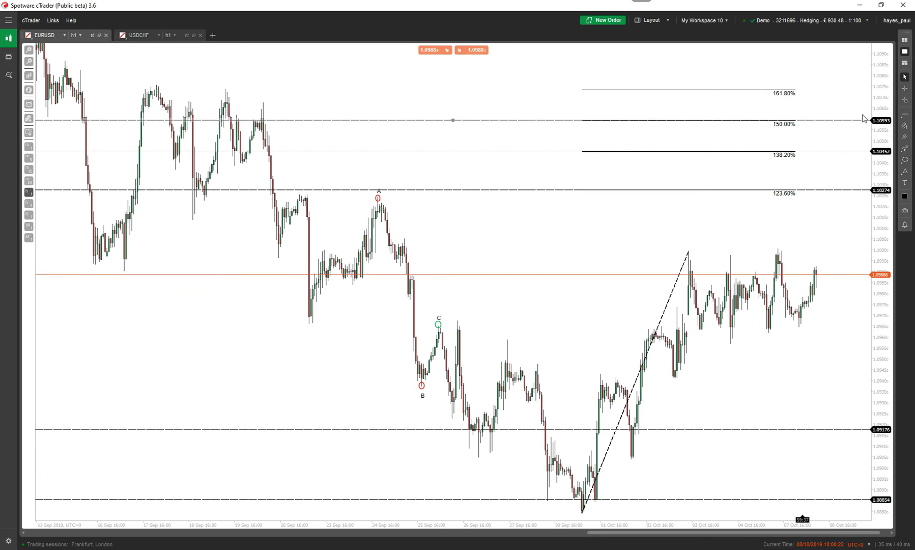
pyautogui.click(901, 114)
pyautogui.click(871, 129)
pyautogui.click(823, 90)
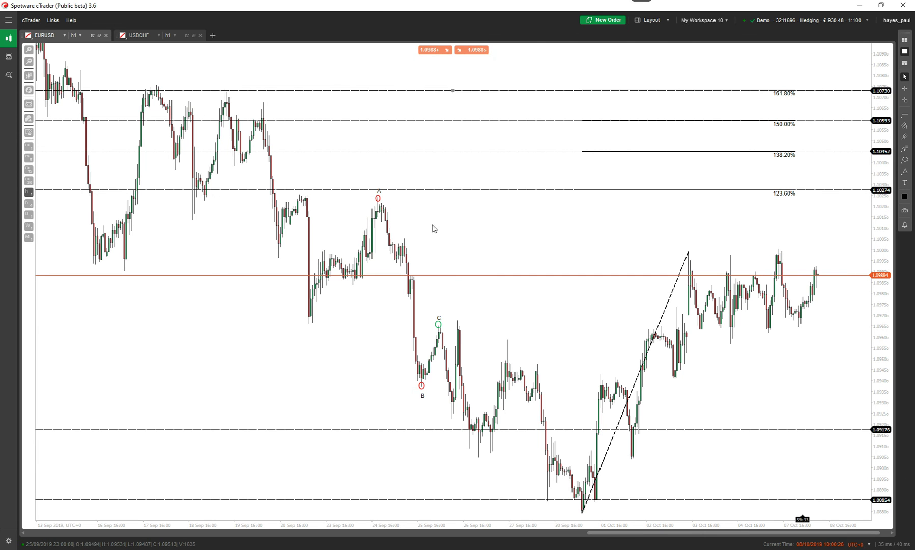
pyautogui.moveTo(271, 338); pyautogui.dragTo(347, 361)
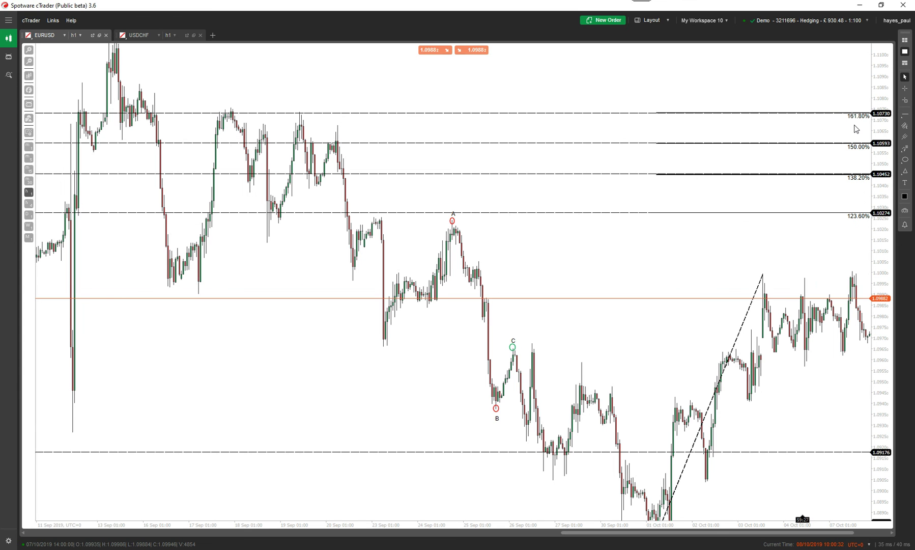
pyautogui.moveTo(602, 246); pyautogui.dragTo(513, 198)
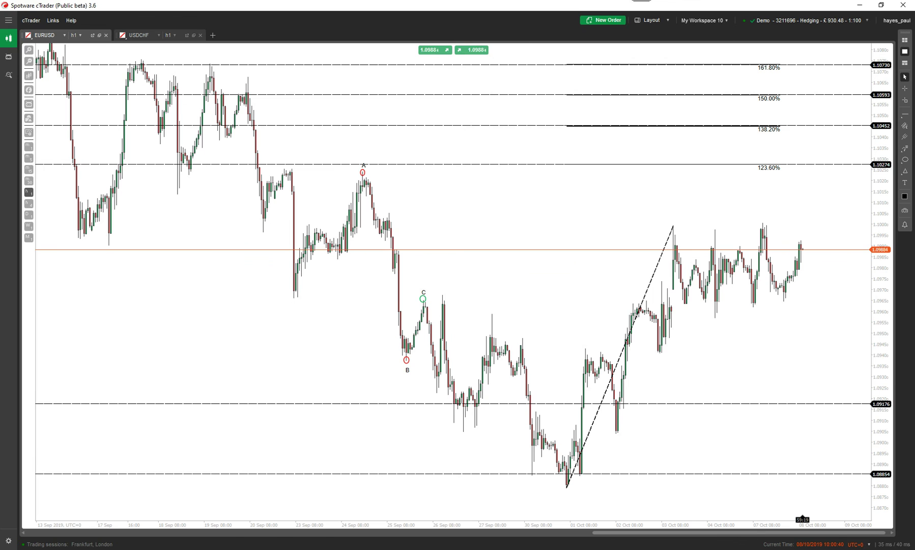
# Switch to the web browser, look over the open article and open the cTrader Harmonic Pattern Trading Academy page
pyautogui.hotkey('alt', 'Tab')
pyautogui.scroll(10, 427, 231)
pyautogui.scroll(-10, 427, 232)
pyautogui.scroll(1, 478, 272)
pyautogui.click(320, 348)
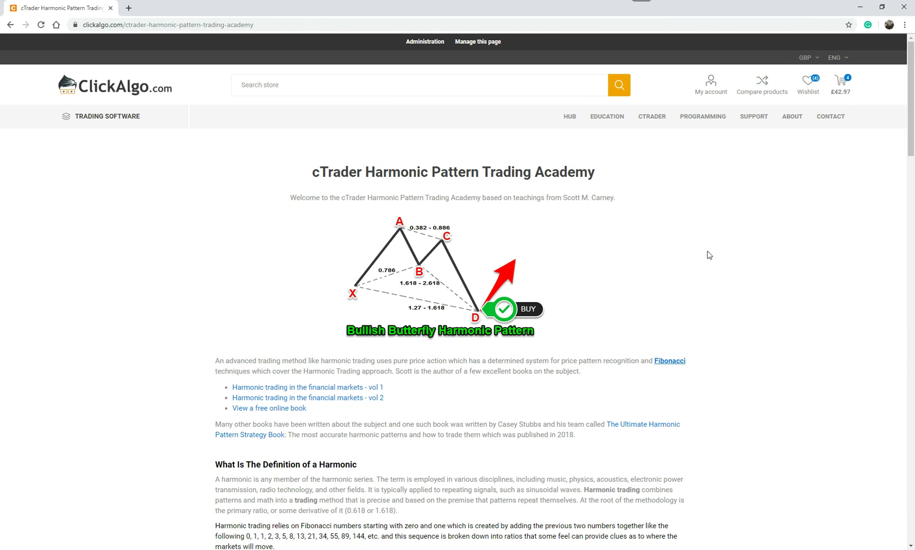
# Look through the harmonic pattern article, and open the Trading Academy page from the site's education section
pyautogui.scroll(-3, 642, 285)
pyautogui.scroll(-13, 642, 285)
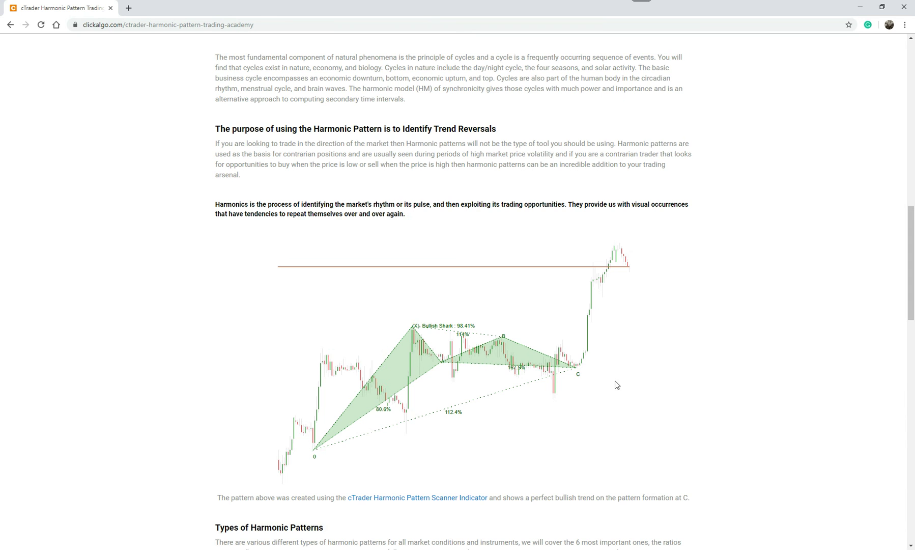
pyautogui.scroll(15, 752, 262)
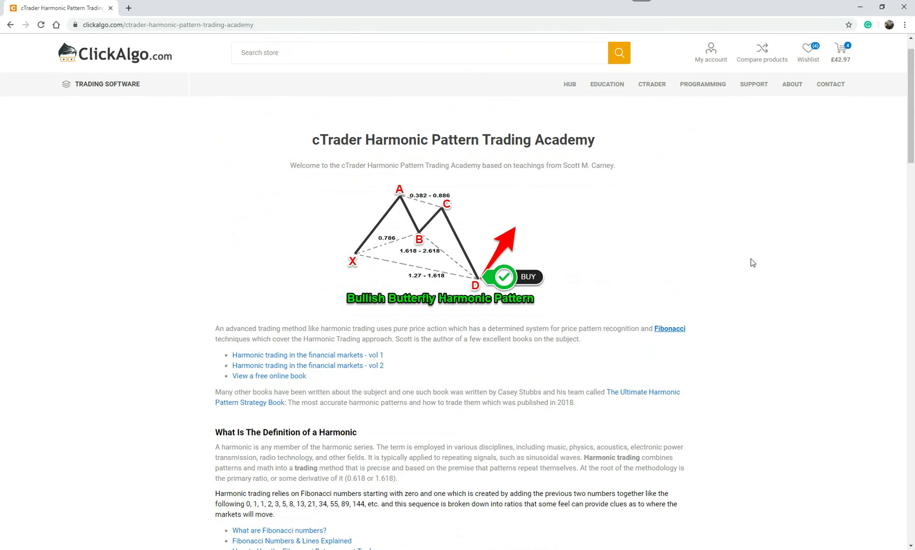
pyautogui.moveTo(608, 86)
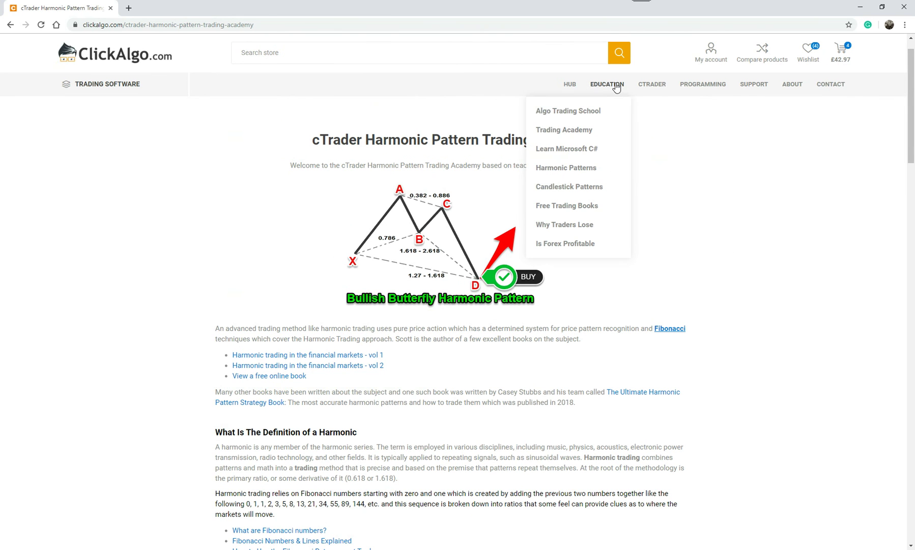
pyautogui.click(578, 133)
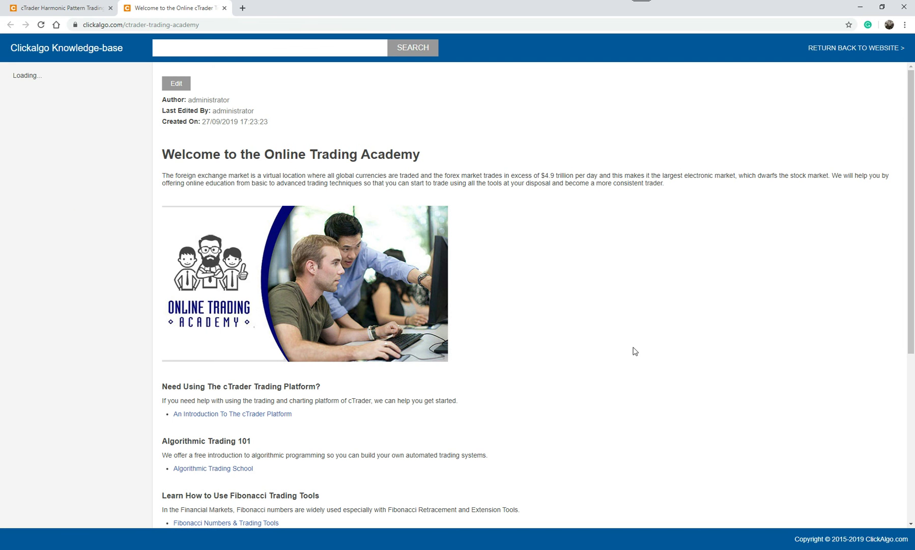